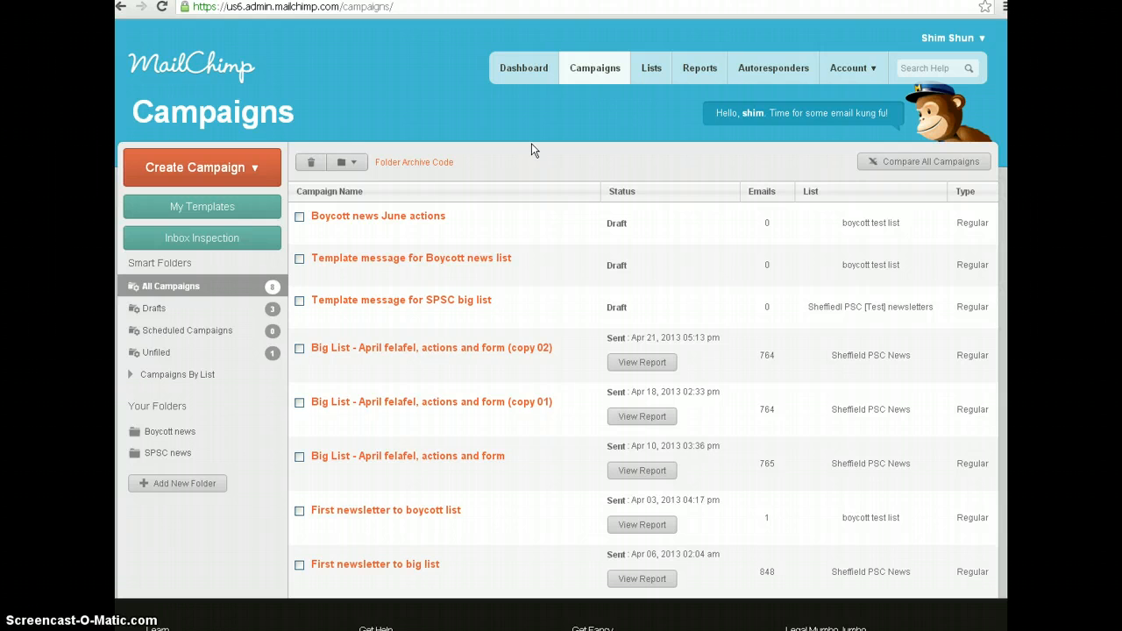
Step: Open the draft campaign "Boycott news June actions" and start editing its HTML email design
mouse_move(495, 256)
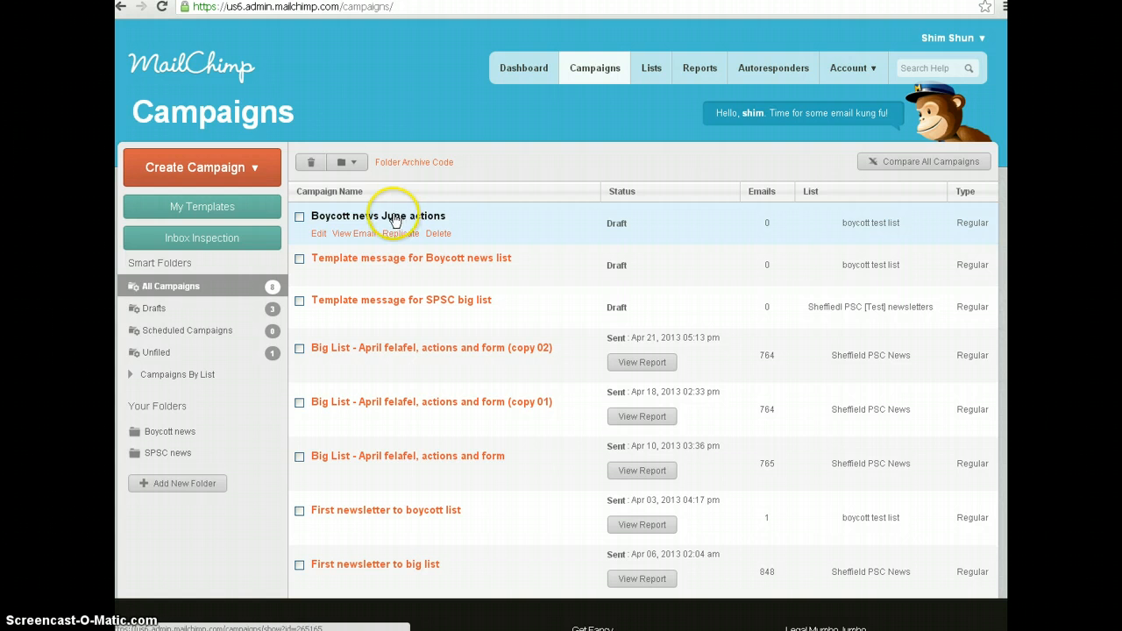
mouse_move(337, 512)
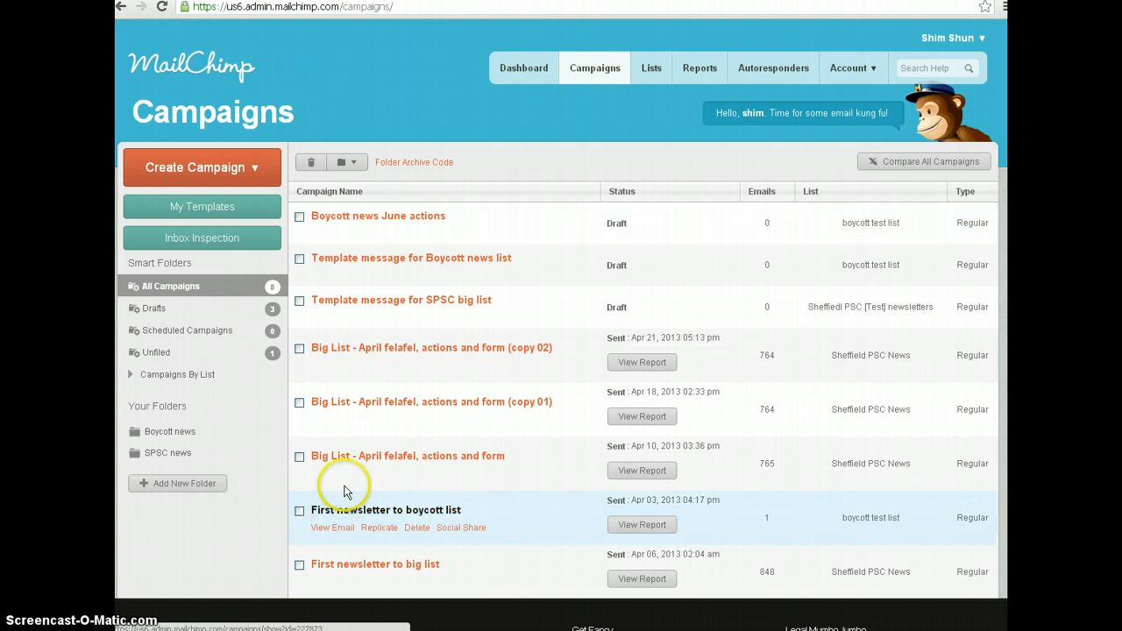
mouse_move(326, 217)
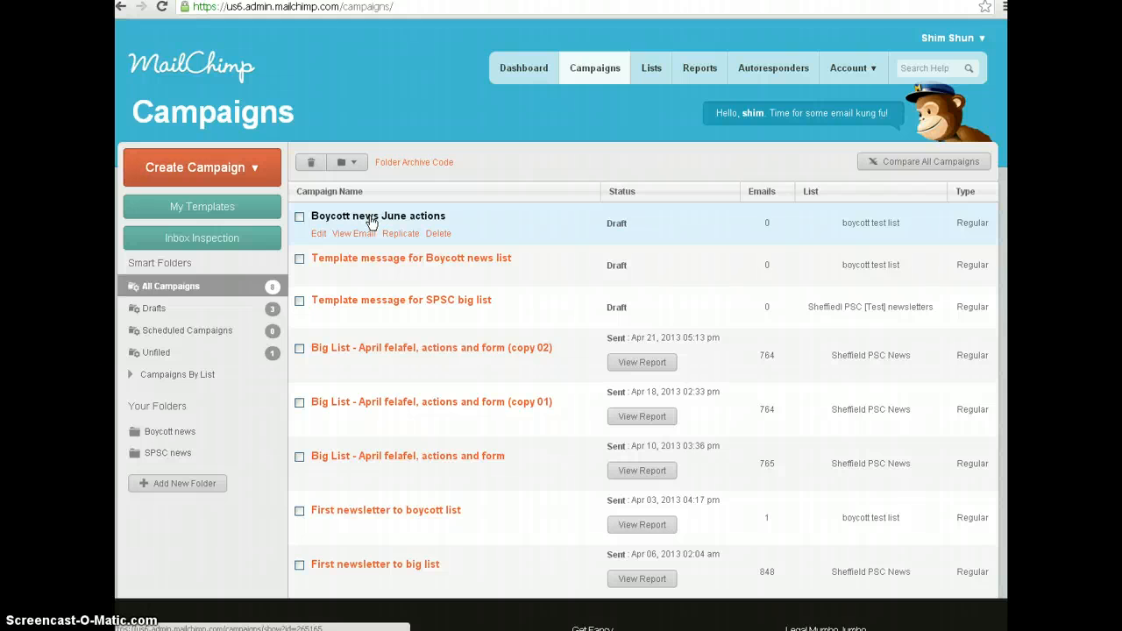
left_click(371, 224)
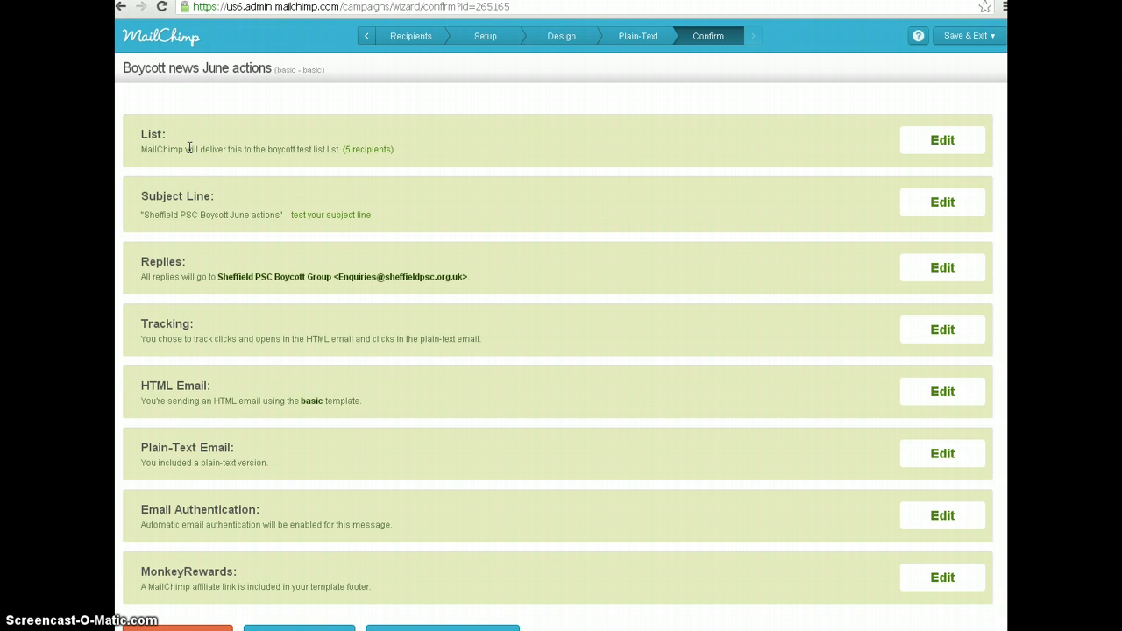
left_click_drag(267, 149, 324, 150)
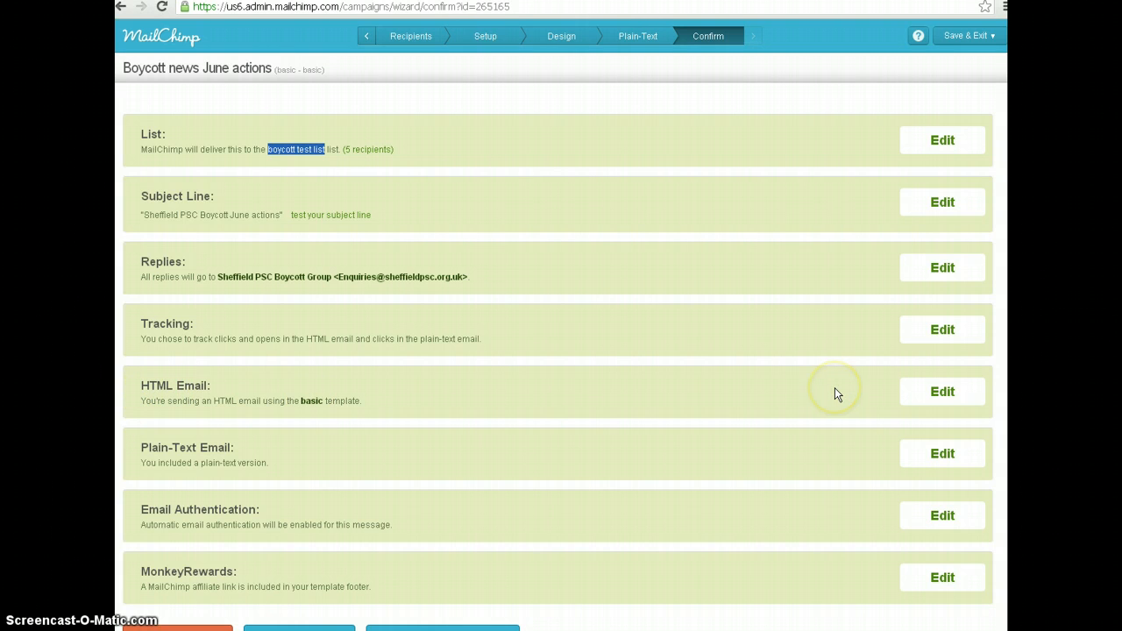
left_click(943, 394)
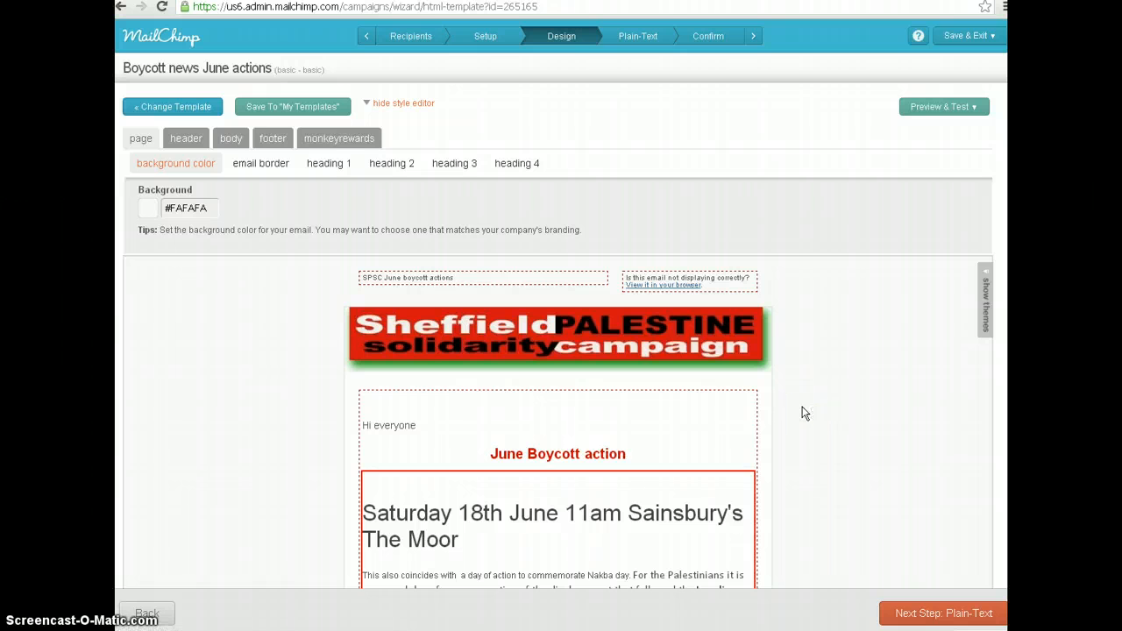
Step: Open the main body block of the email, starting with "Hi everyone", for content editing
left_click(814, 399)
scroll(827, 388, "down", 1)
scroll(827, 388, "down", 4)
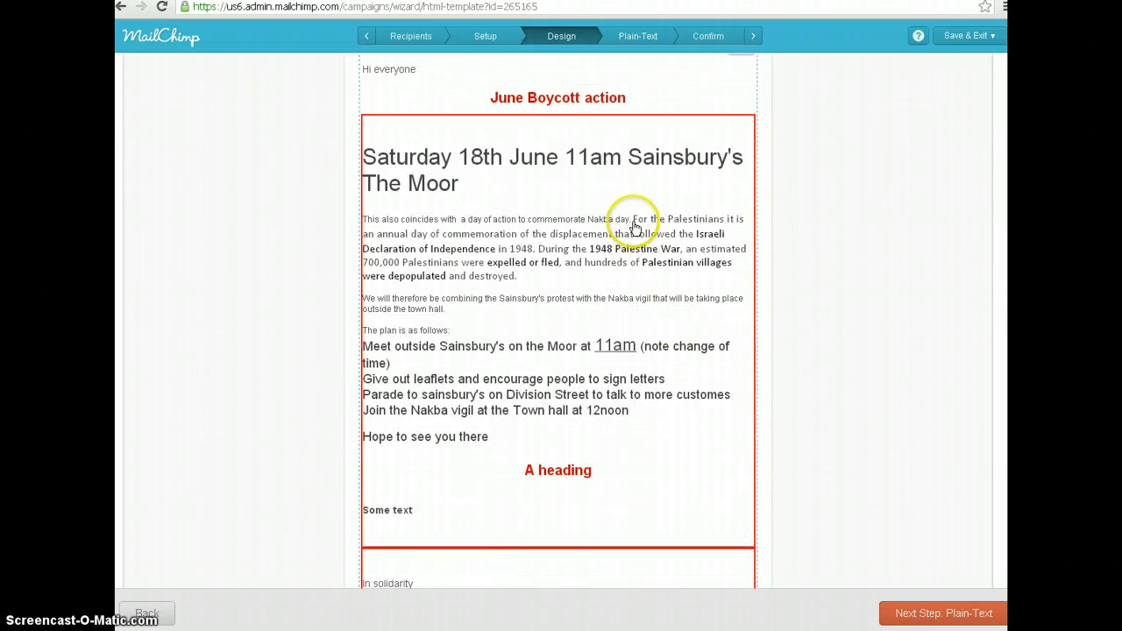
scroll(750, 251, "up", 1)
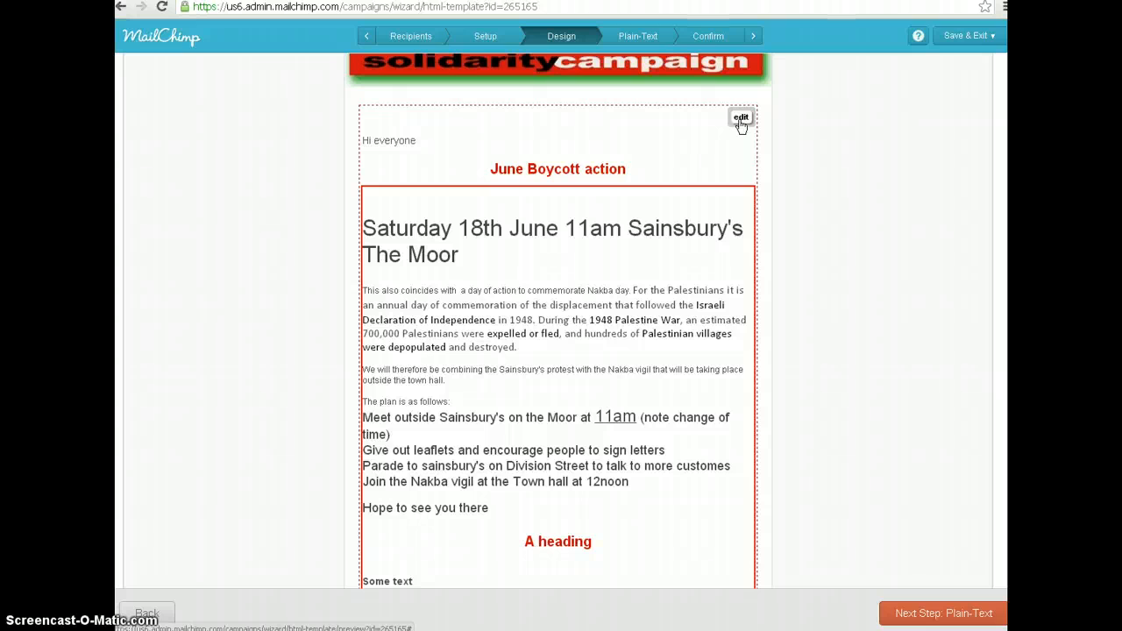
left_click(741, 120)
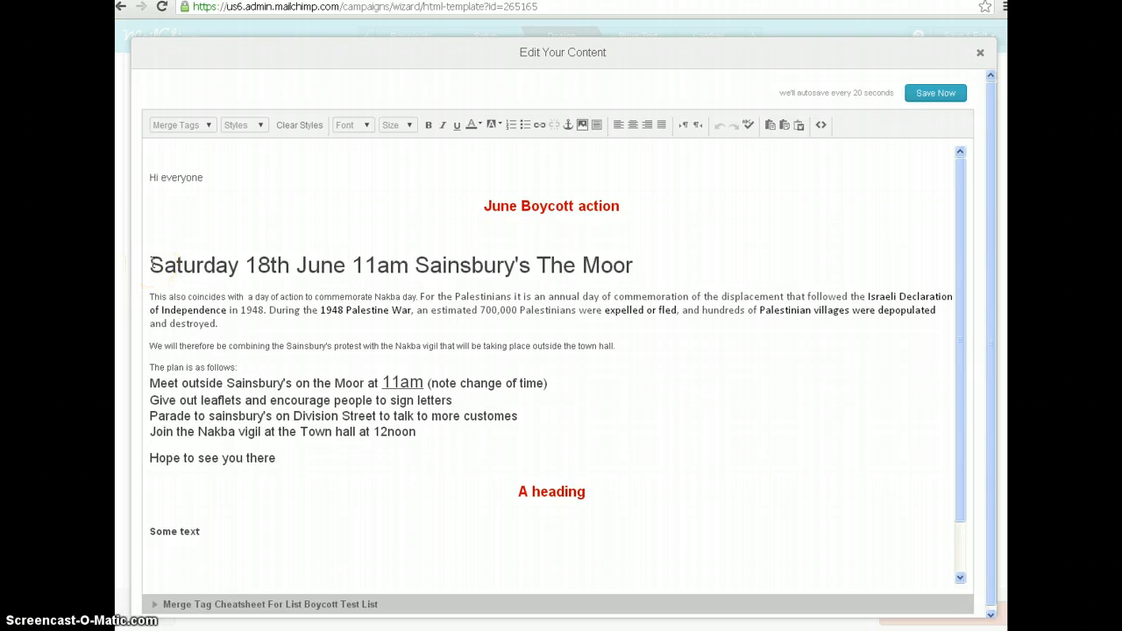
Step: Clear the styles from the line "Saturday 18th June 11am Sainsbury's The Moor"
left_click_drag(151, 263, 640, 255)
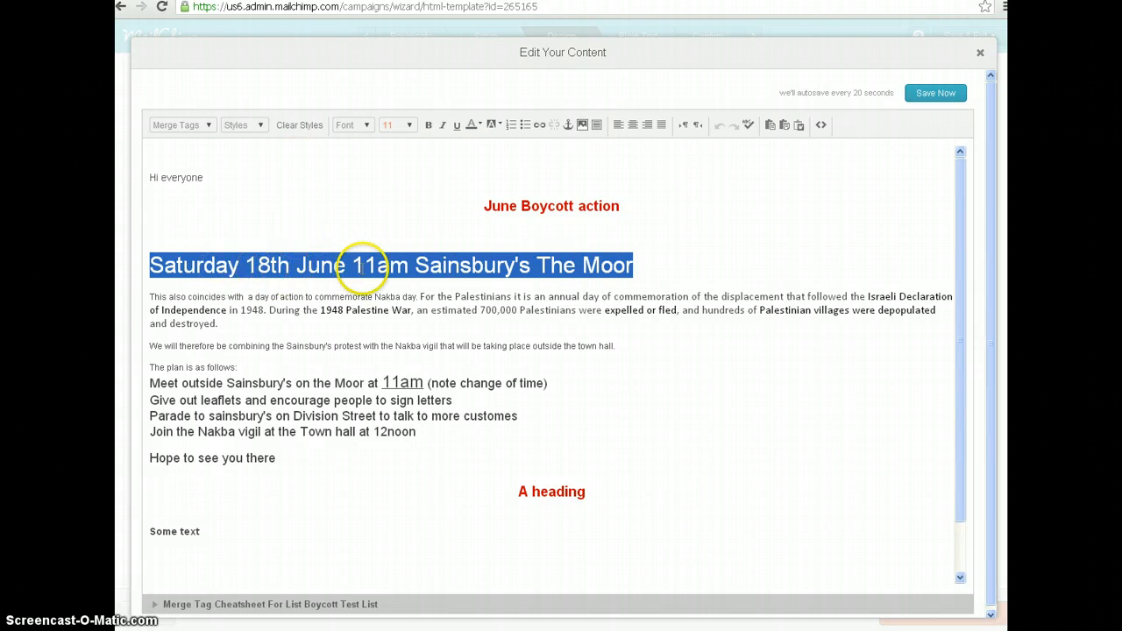
left_click(297, 127)
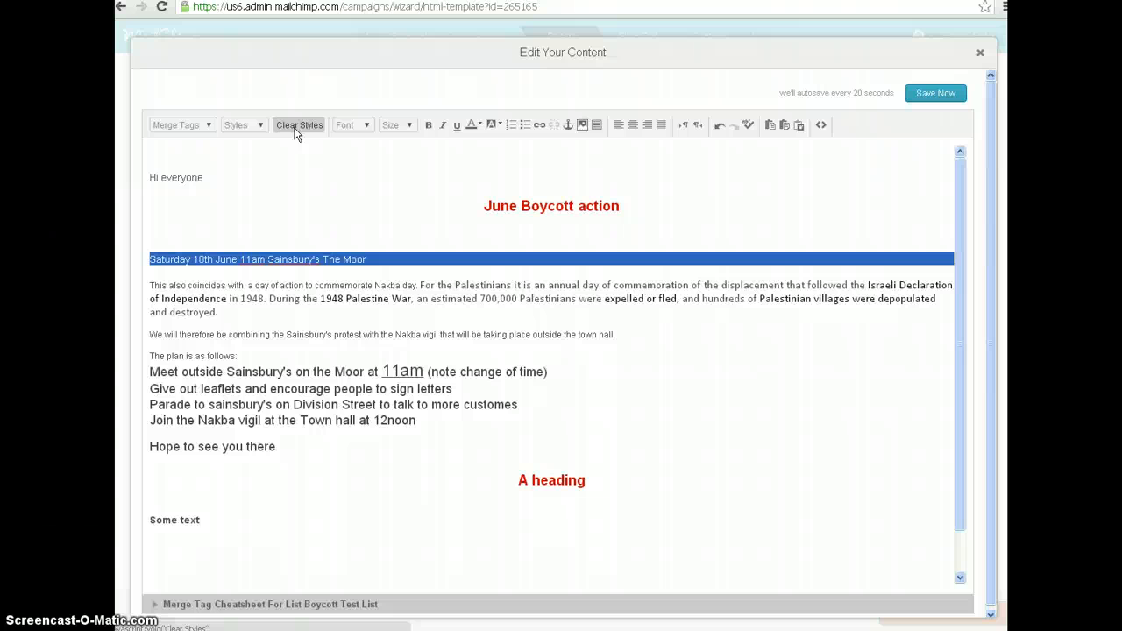
left_click(170, 260)
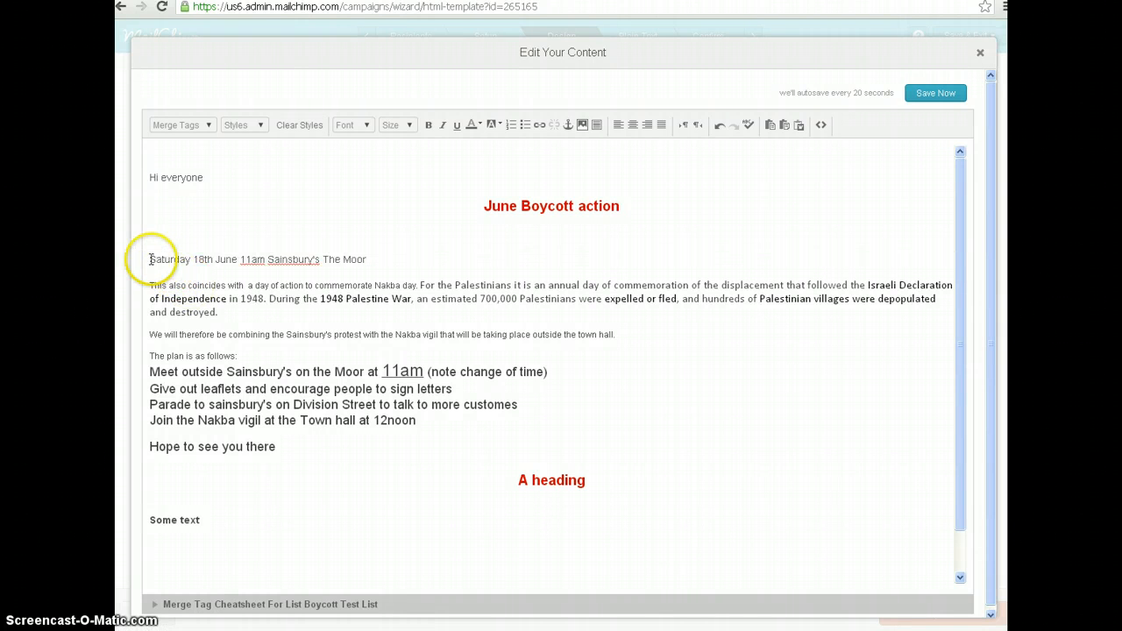
Step: Format the "Saturday 18th June 11am Sainsbury's The Moor" line as size 18 bold and remove the blank line above it
left_click_drag(150, 259, 368, 259)
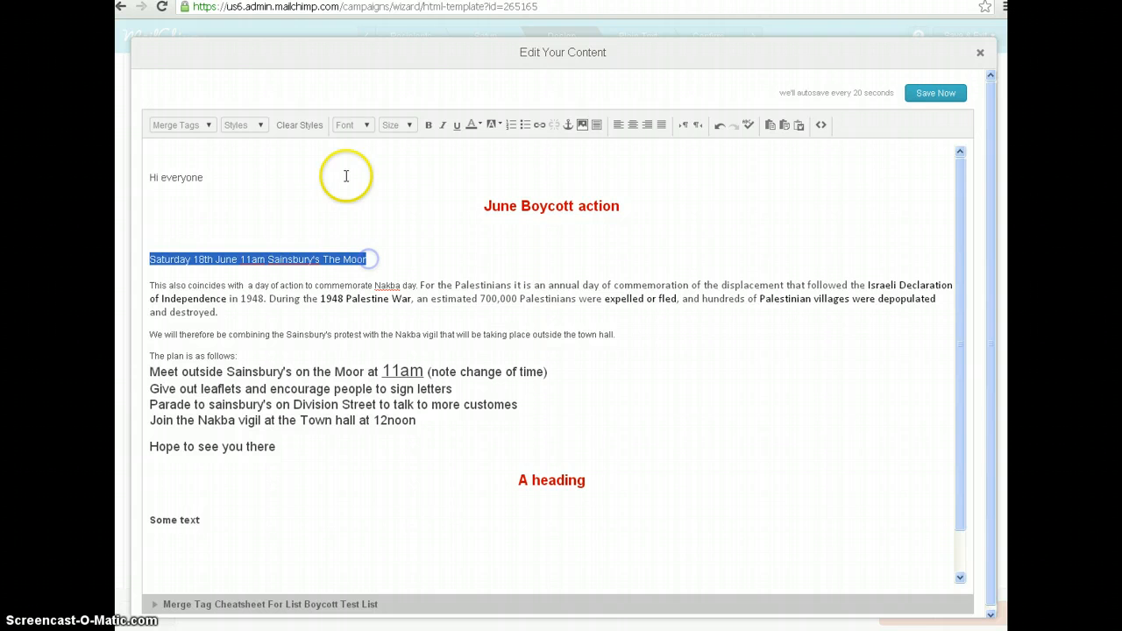
left_click(408, 125)
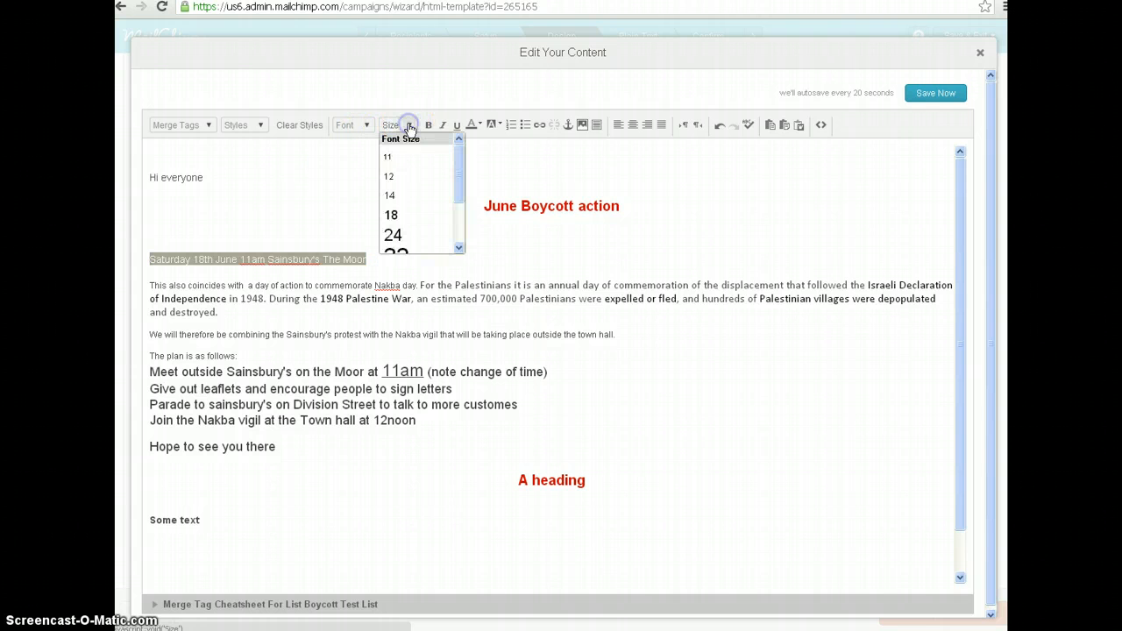
left_click(394, 216)
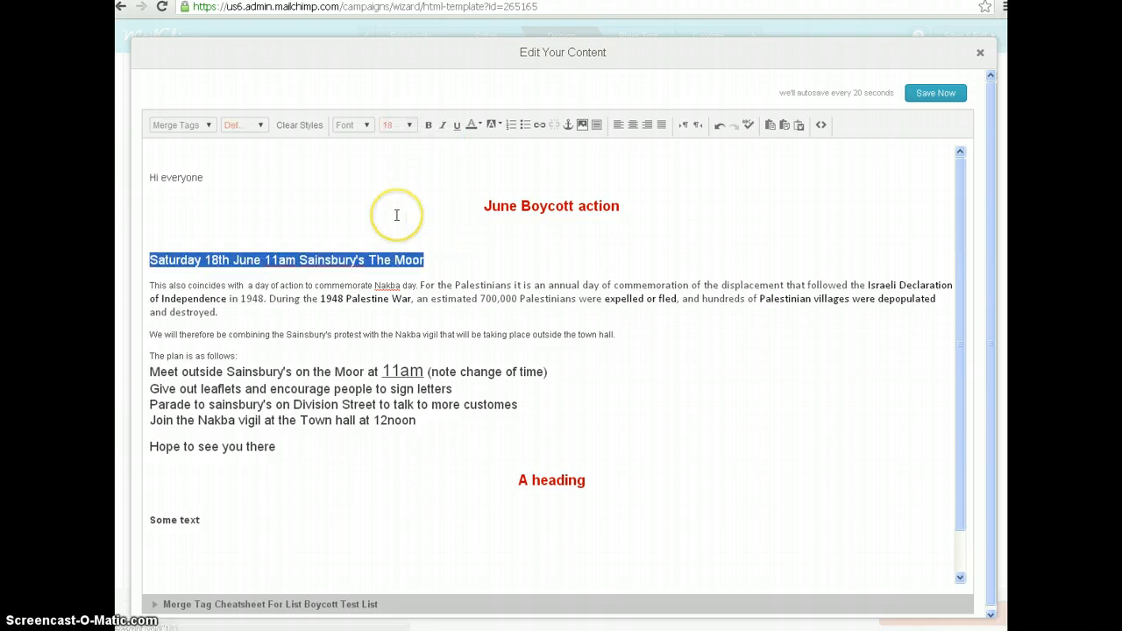
left_click(429, 127)
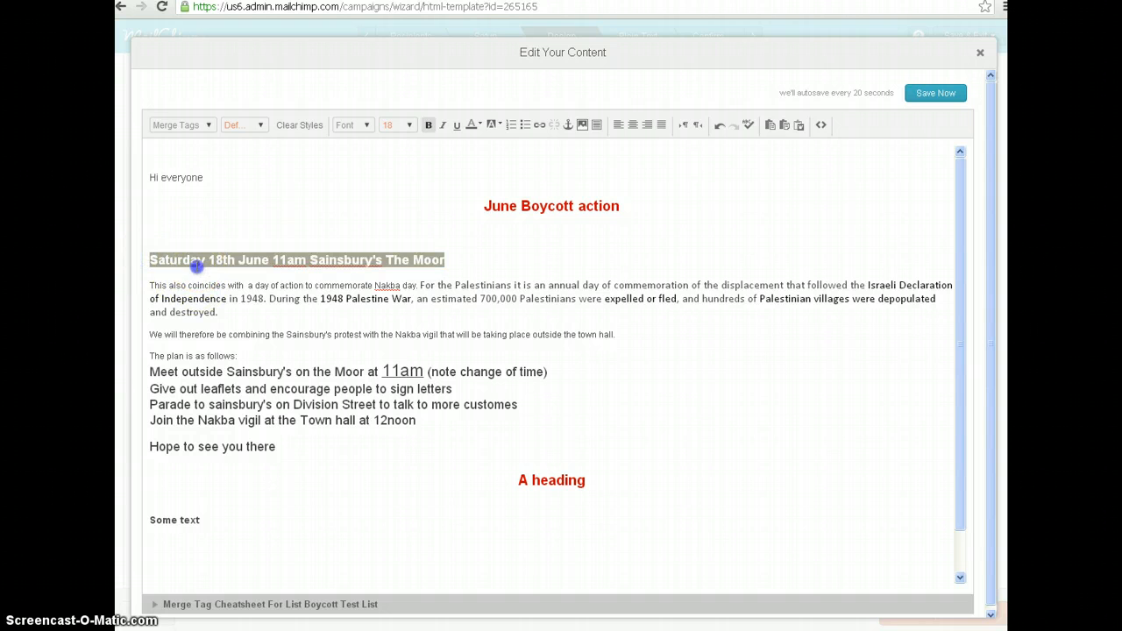
left_click(150, 261)
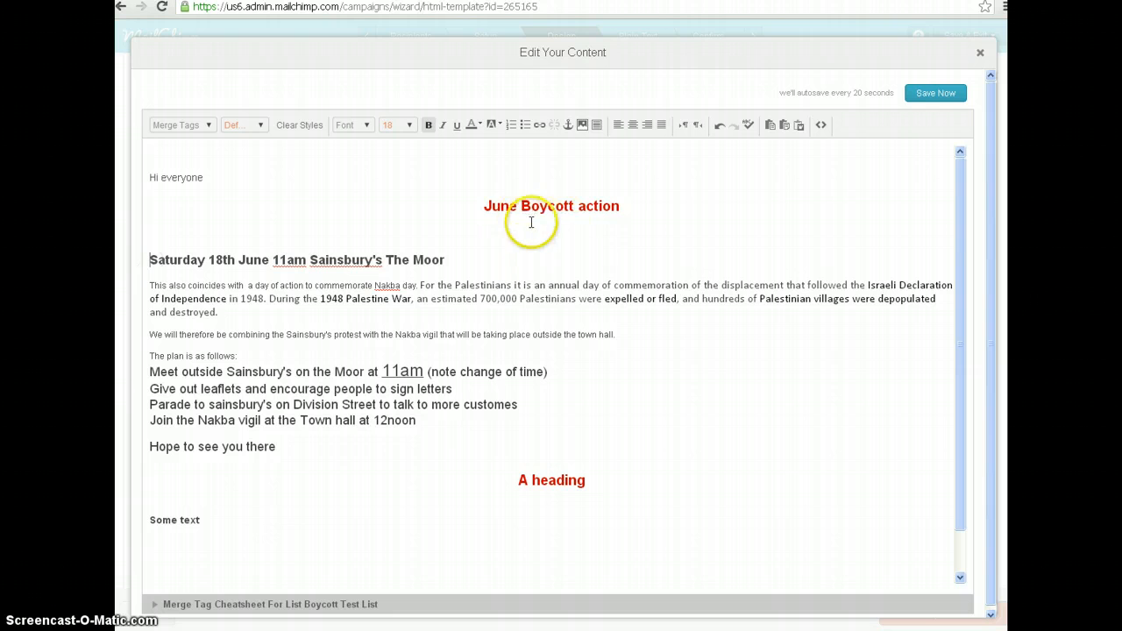
key("BackSpace")
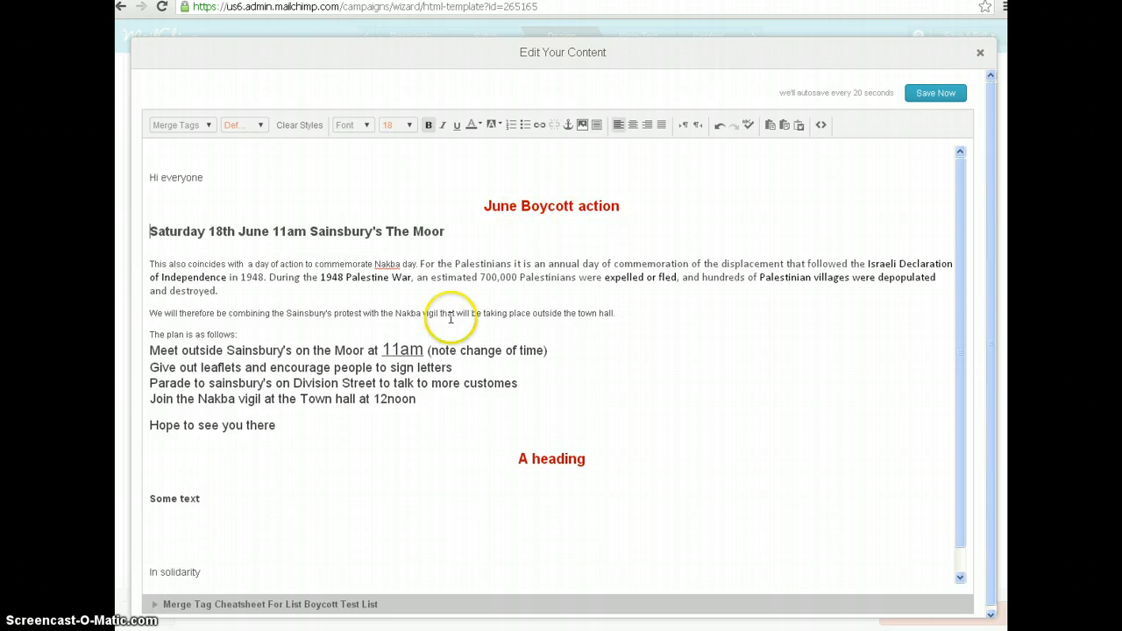
Step: Clear the styles from all body text between "This also coincides with" and "Hope to see you there"
left_click(277, 426)
left_click_drag(277, 426, 132, 273)
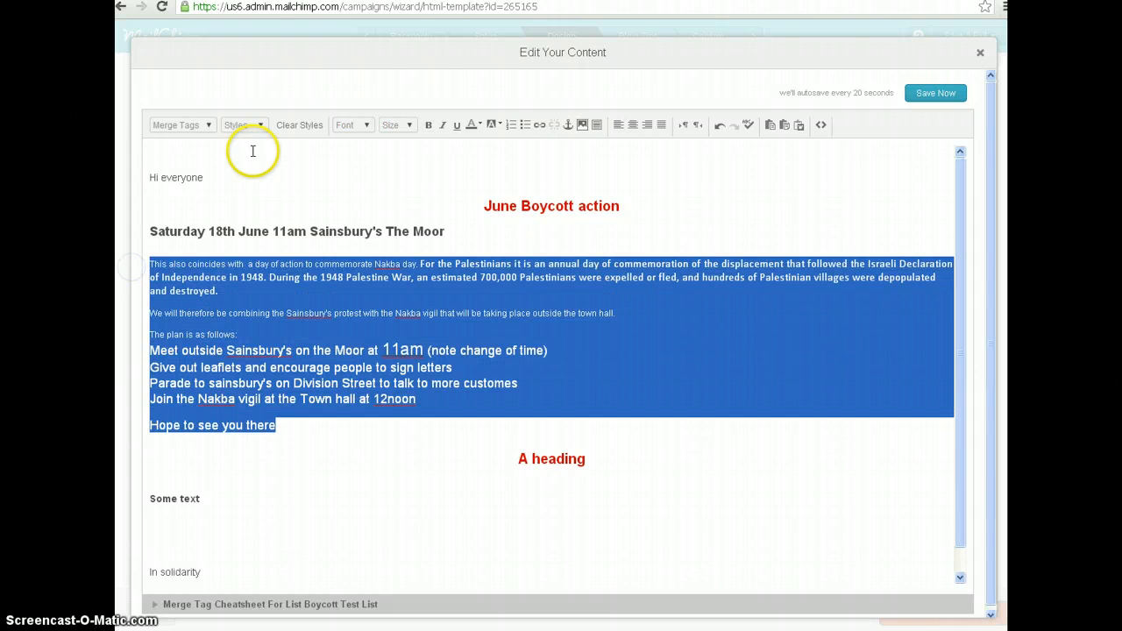
left_click(303, 126)
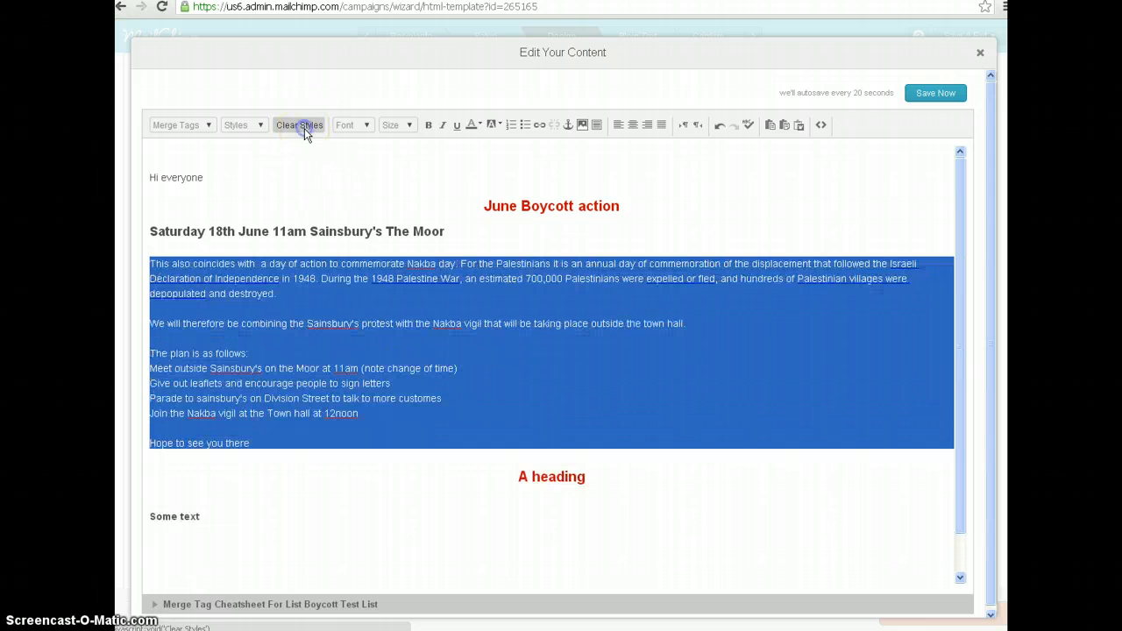
left_click(231, 305)
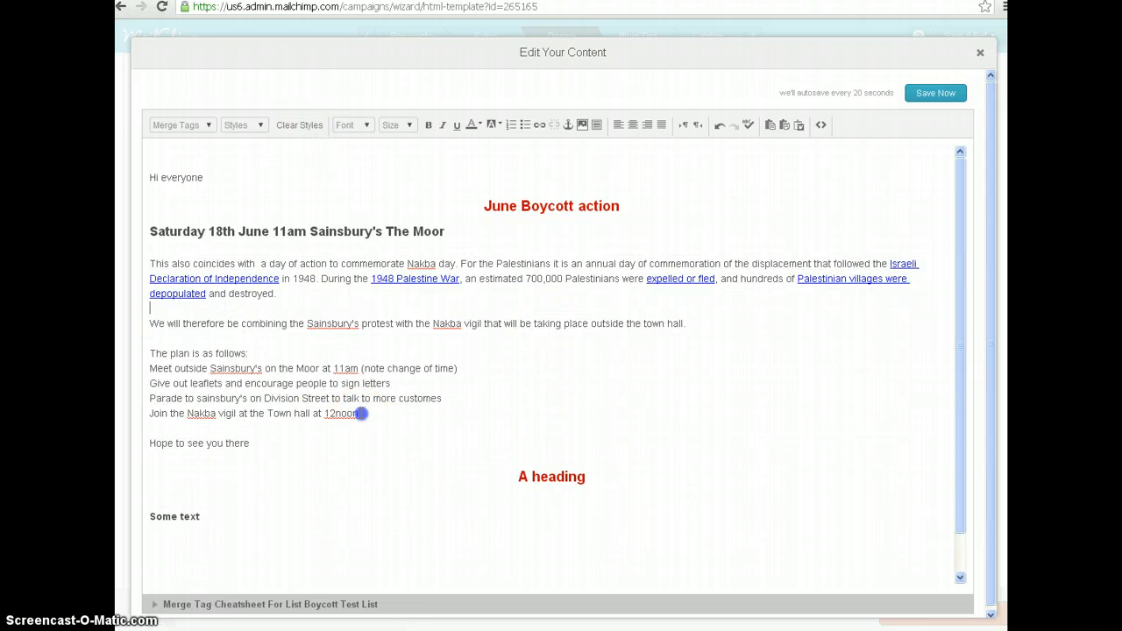
Step: Turn the four plan lines, from "Meet outside Sainsbury's" to "Join the Nakba vigil", into a bulleted list
left_click_drag(359, 412, 142, 370)
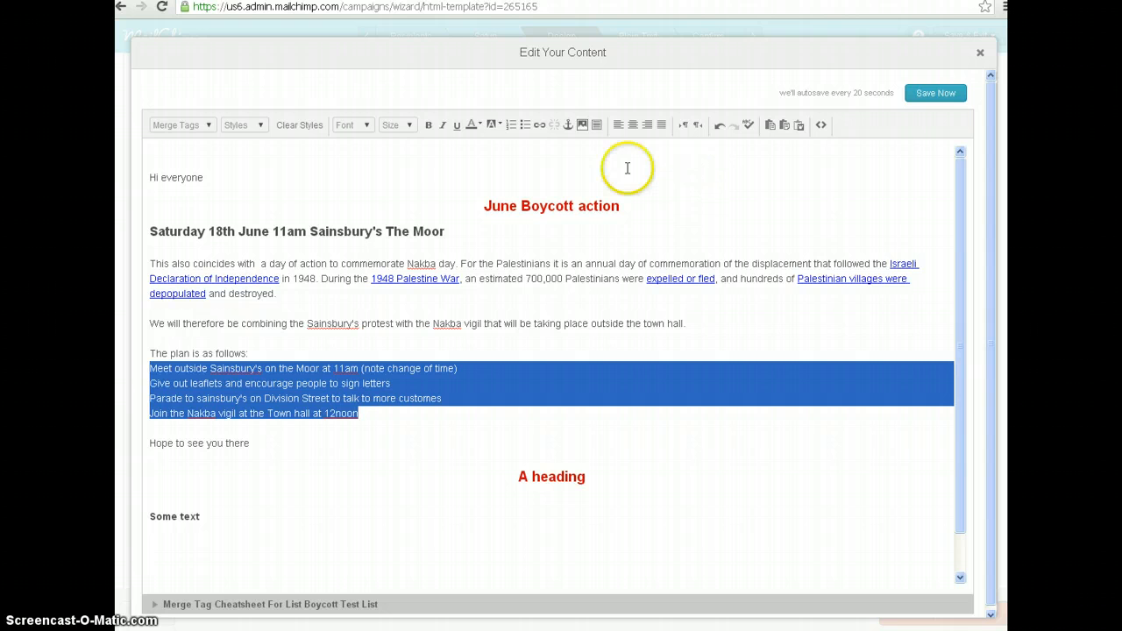
left_click(525, 126)
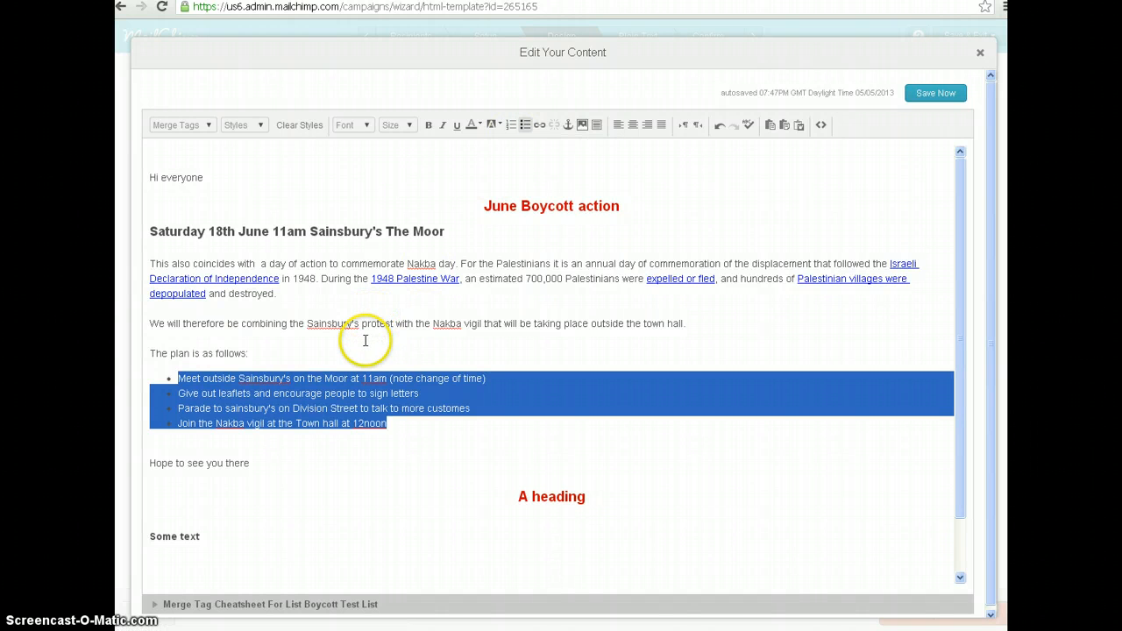
left_click(366, 341)
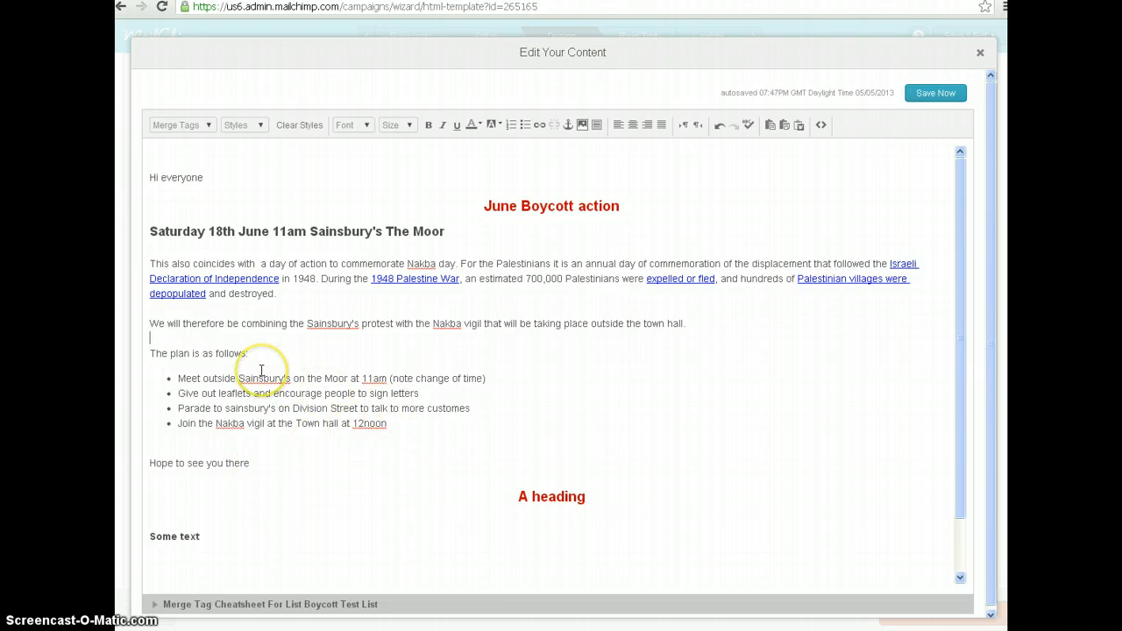
Step: Check the web addresses behind the "1948 Palestine War" and "Israeli Declaration of Independence" links without changing them
double_click(409, 278)
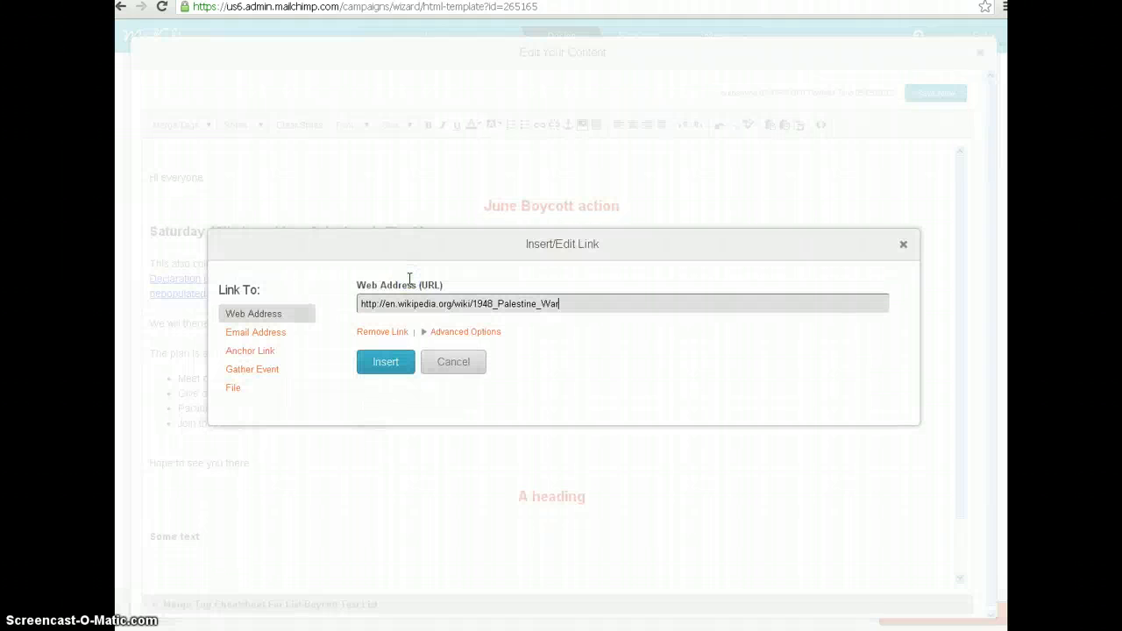
left_click(455, 368)
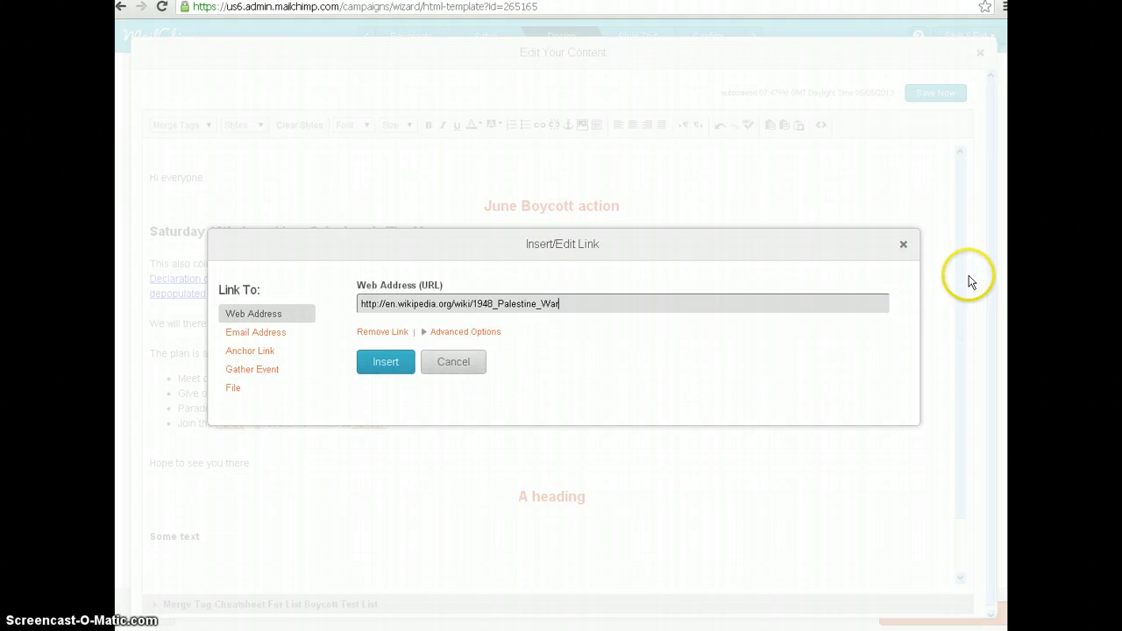
left_click(902, 244)
left_click(371, 306)
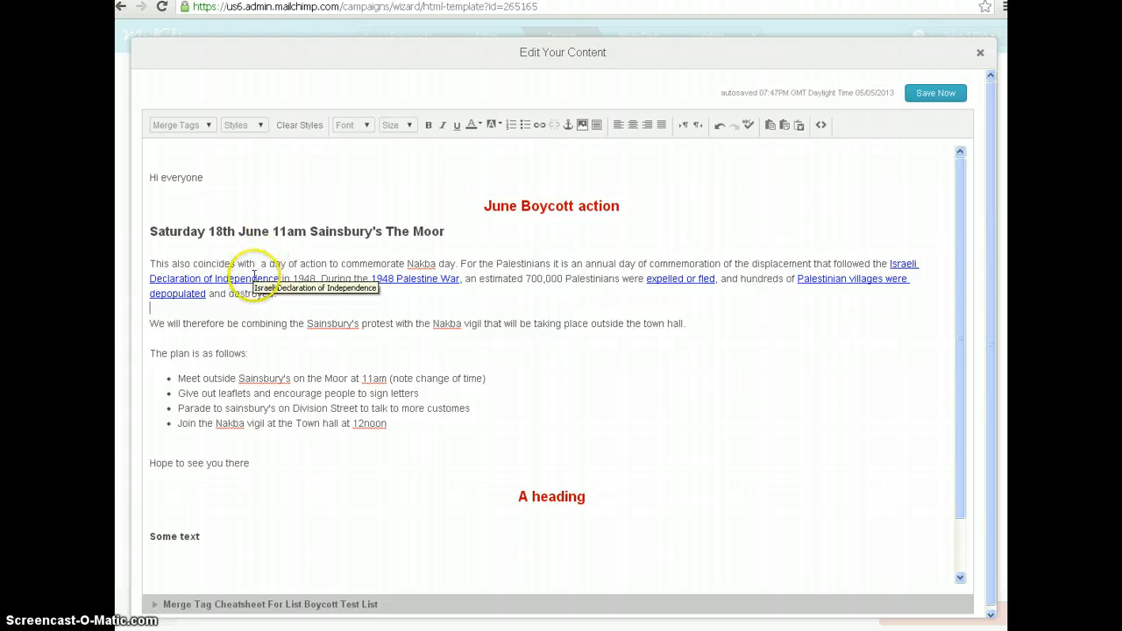
double_click(899, 263)
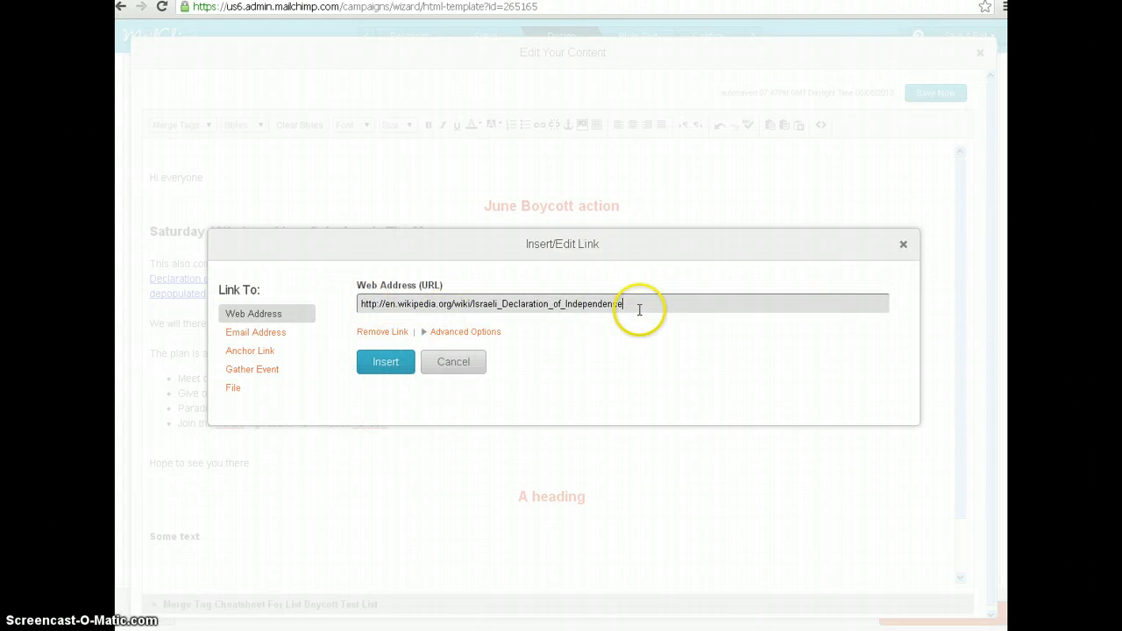
left_click(450, 365)
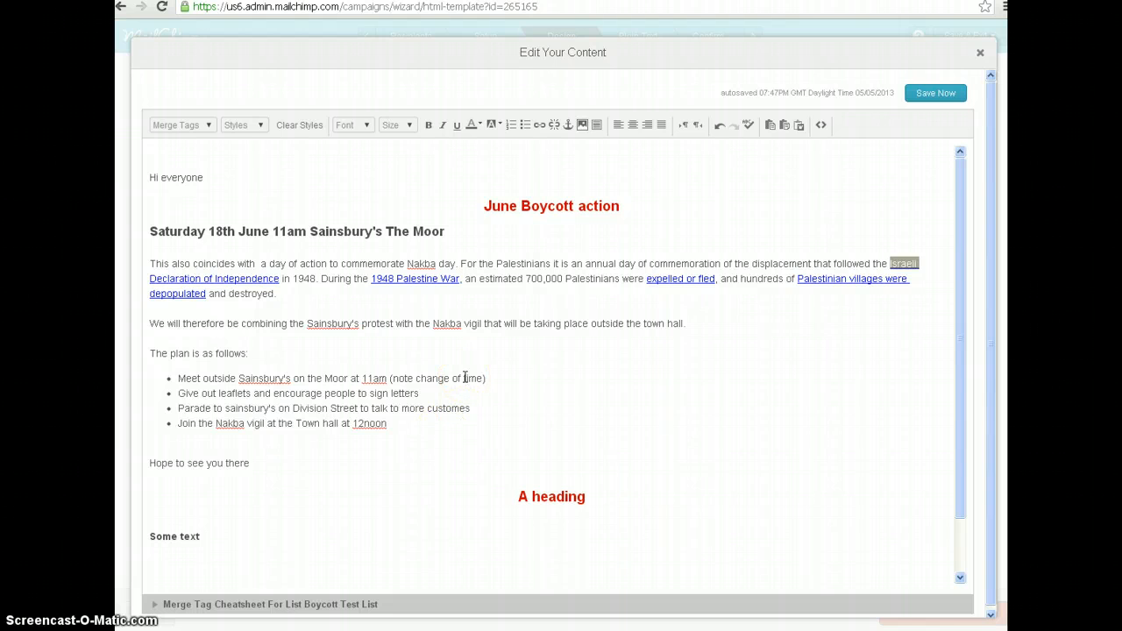
Step: Replace the "A heading" placeholder with "Veolia dumped by Sheffield University"
left_click(520, 496)
left_click_drag(542, 497, 588, 497)
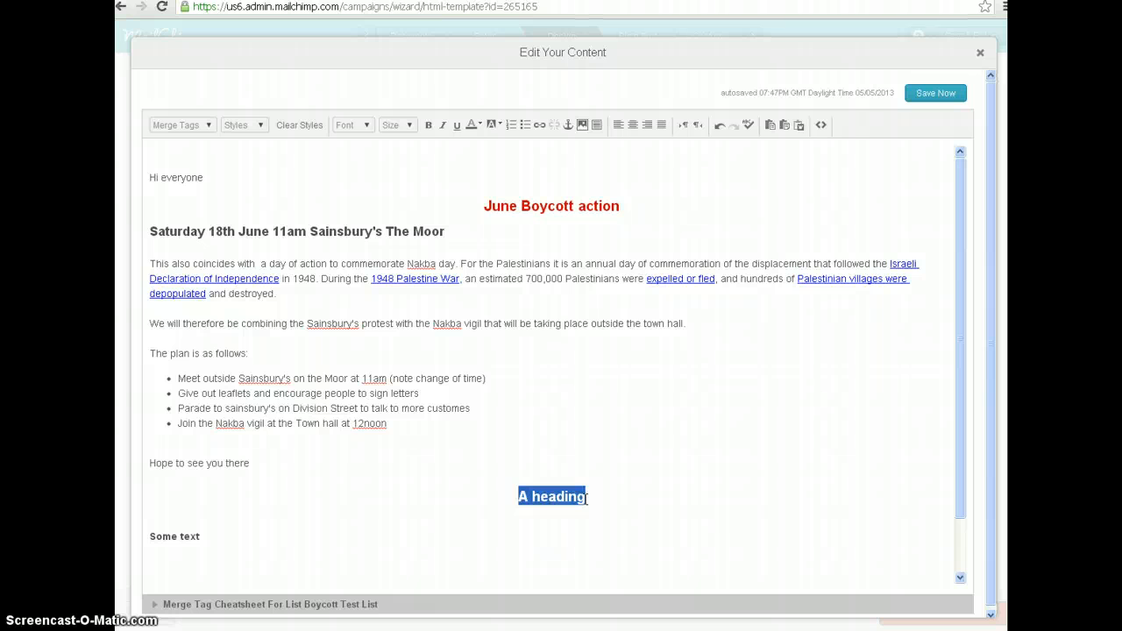
type("Veolia")
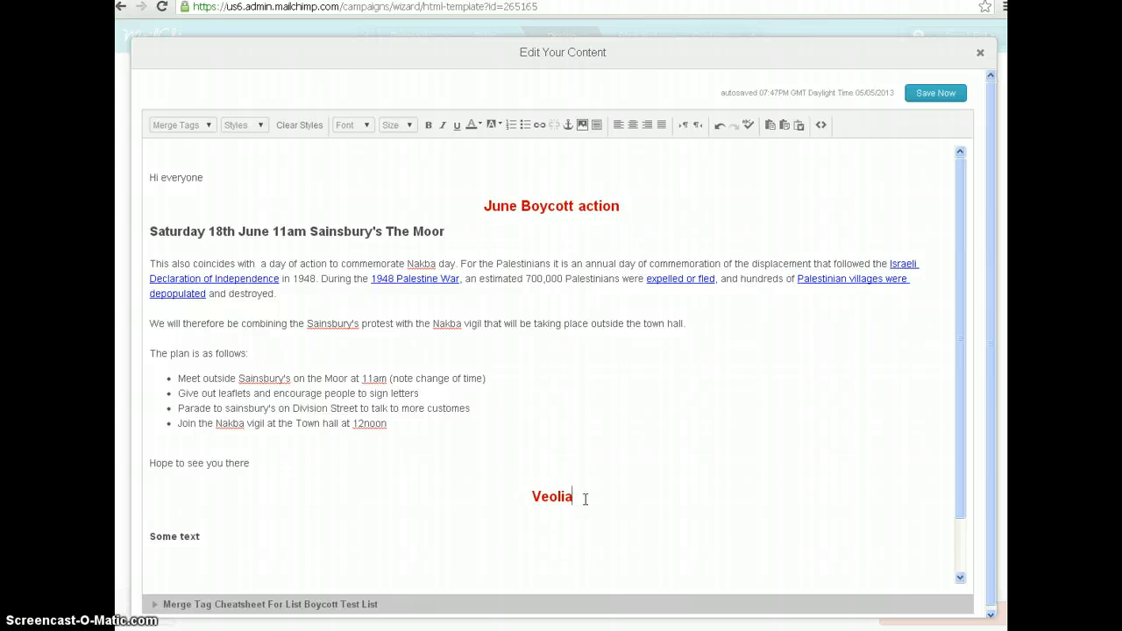
type(" abandao")
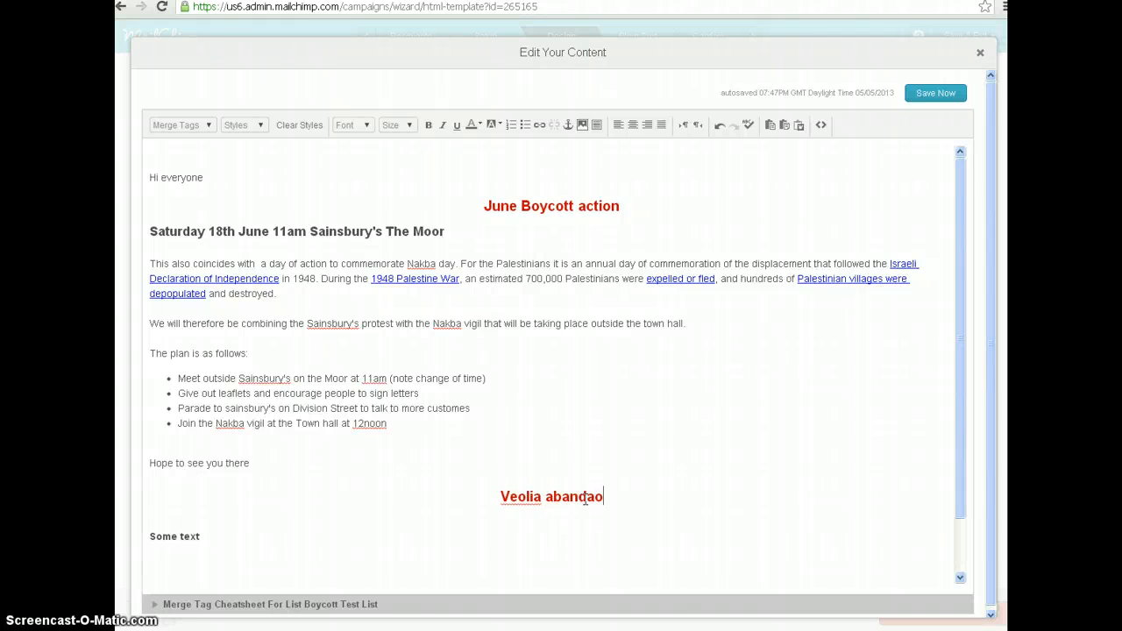
type("ned")
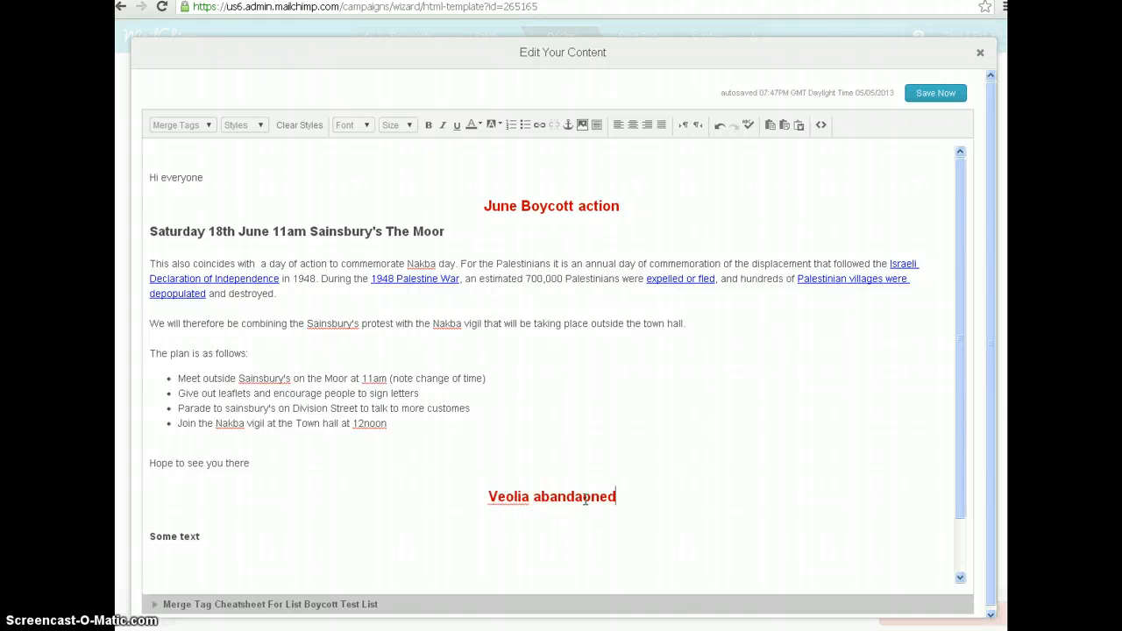
type(" by She")
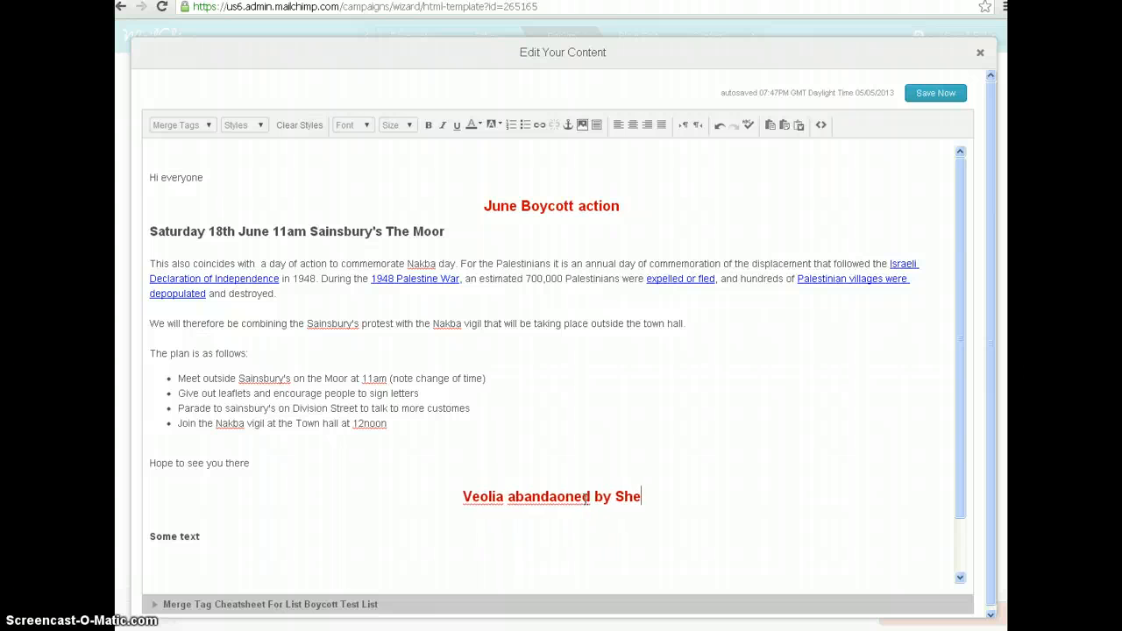
type("ffield Univer")
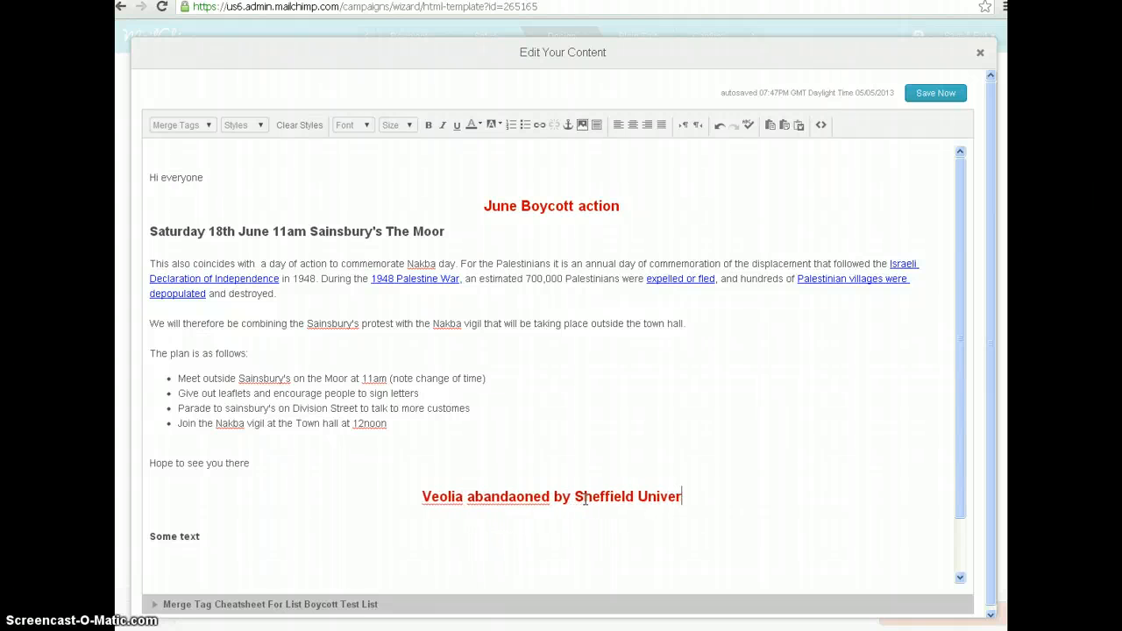
type("sity")
left_click(488, 504)
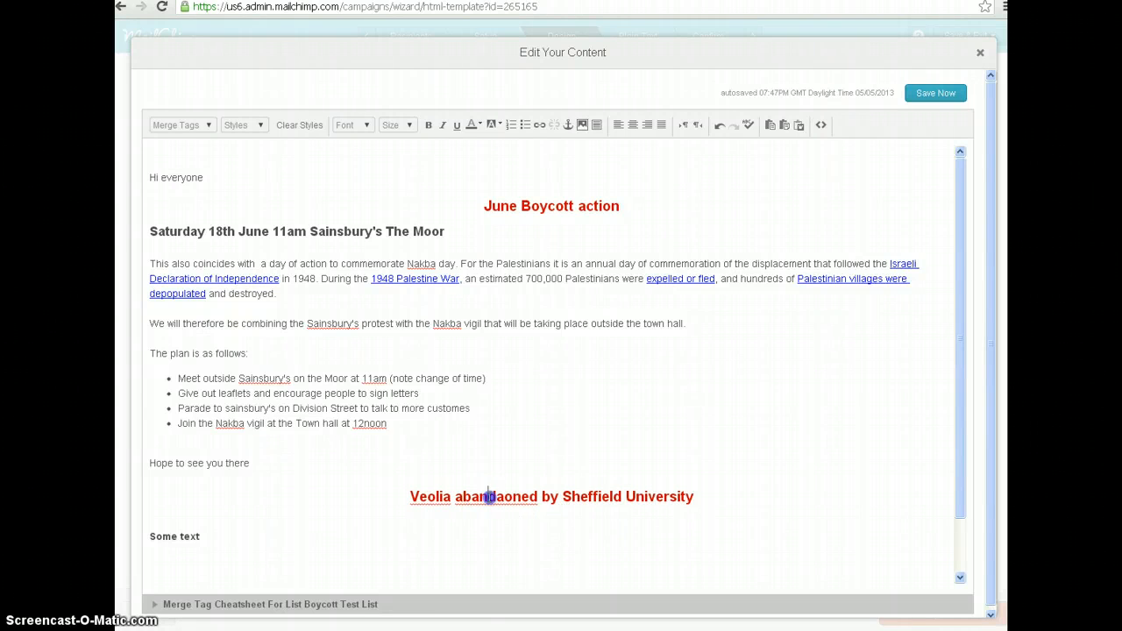
double_click(489, 497)
type("dumped")
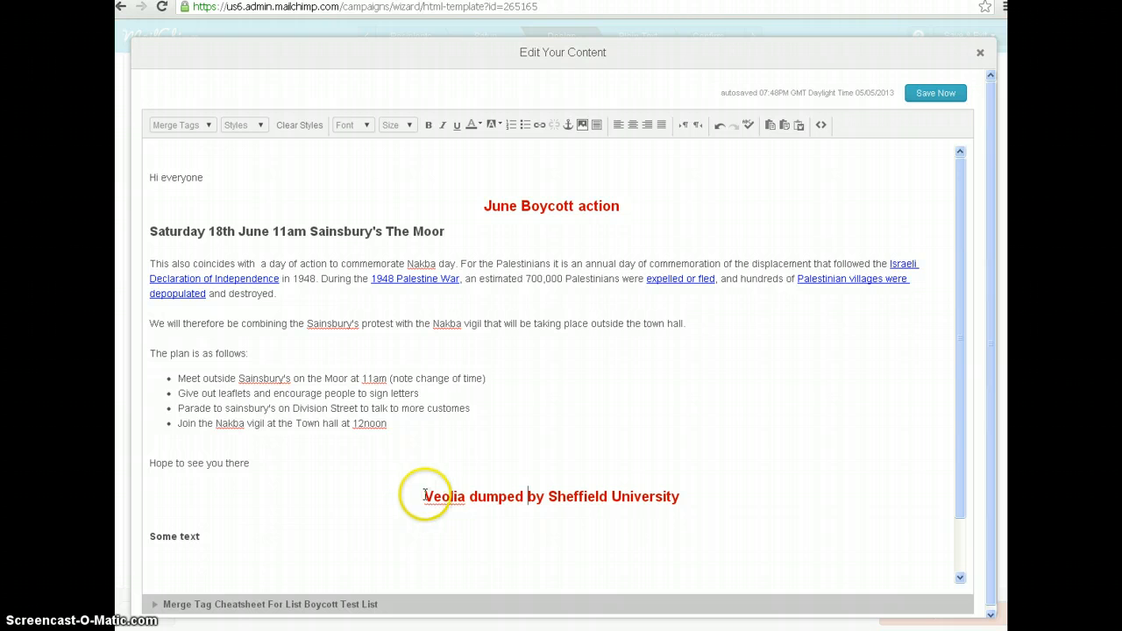
Step: Replace "Some text" with "Great campaigning by Sheffield students led directly to the University of Sheffield terminating their contract with Veolia. Well done to the"
left_click_drag(150, 536, 201, 535)
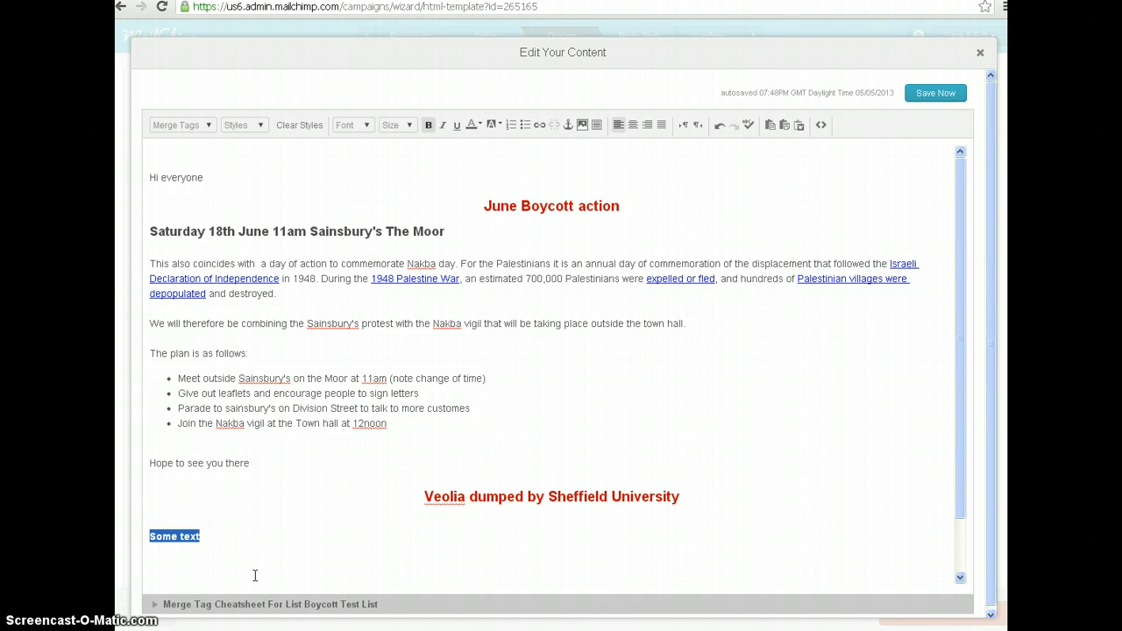
type("Great")
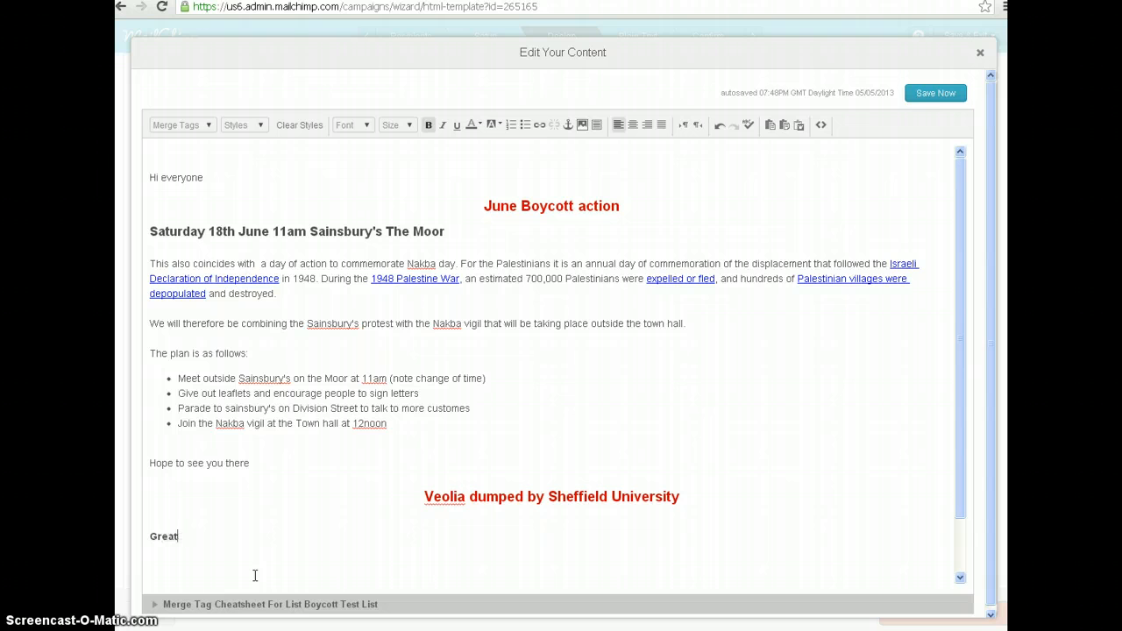
type("6campaigning by Shef")
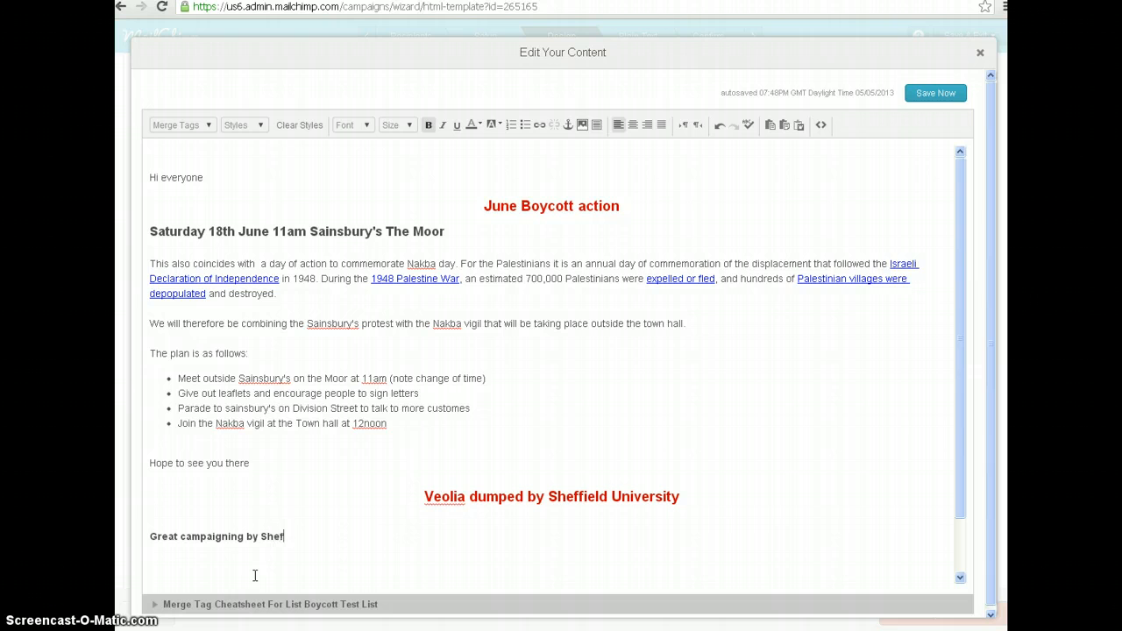
type("field students led fdirectl")
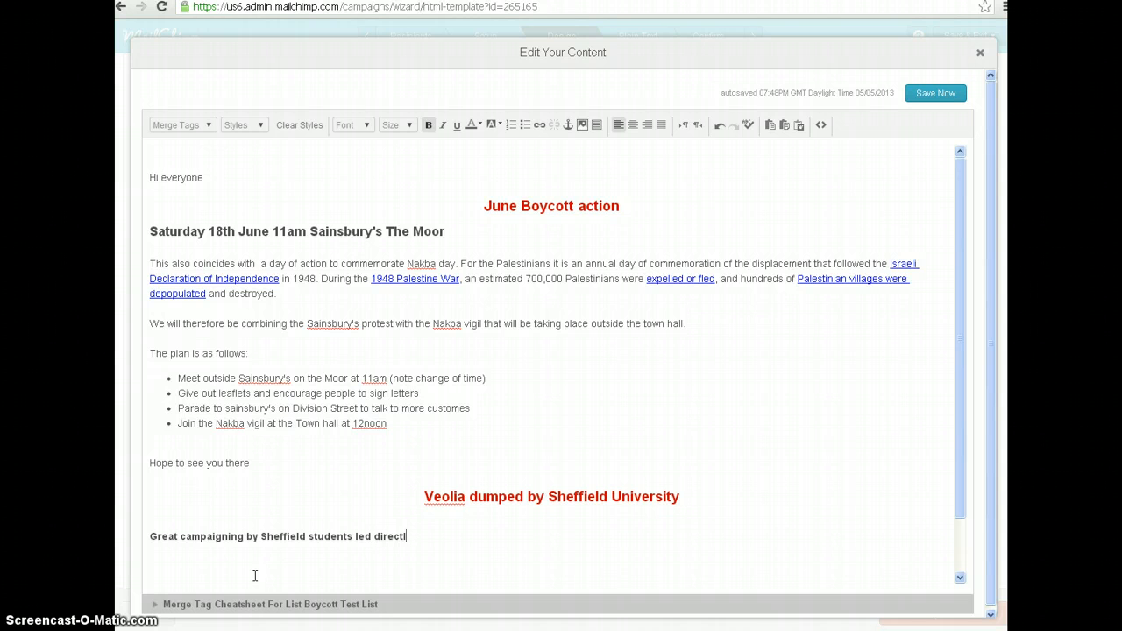
type("y to the University of Sheffield ter")
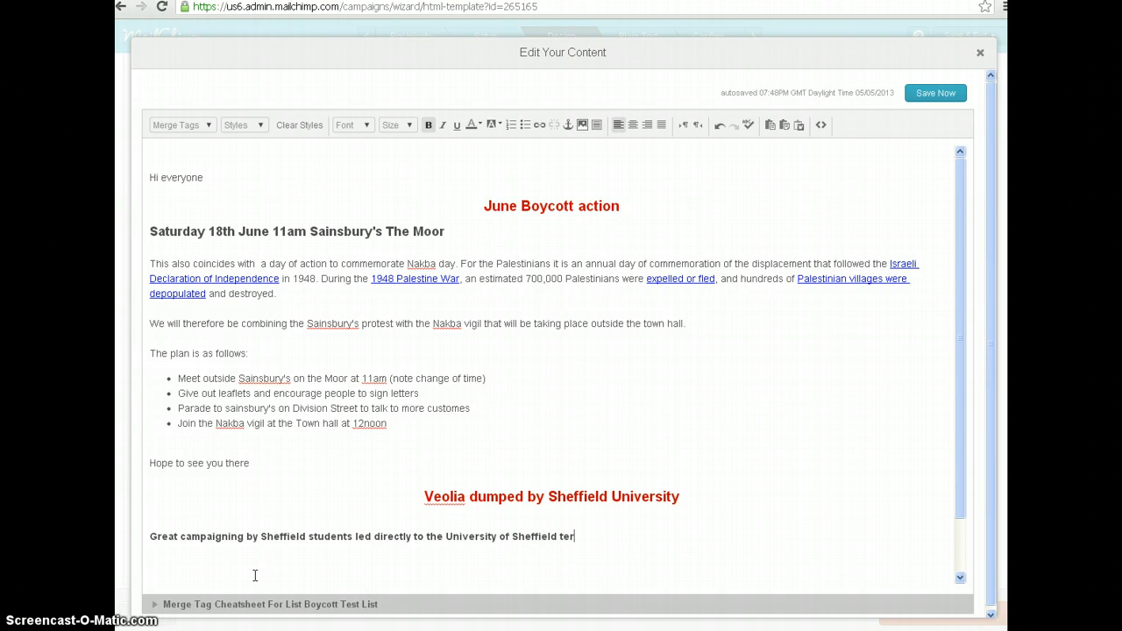
type("minating their contract wi")
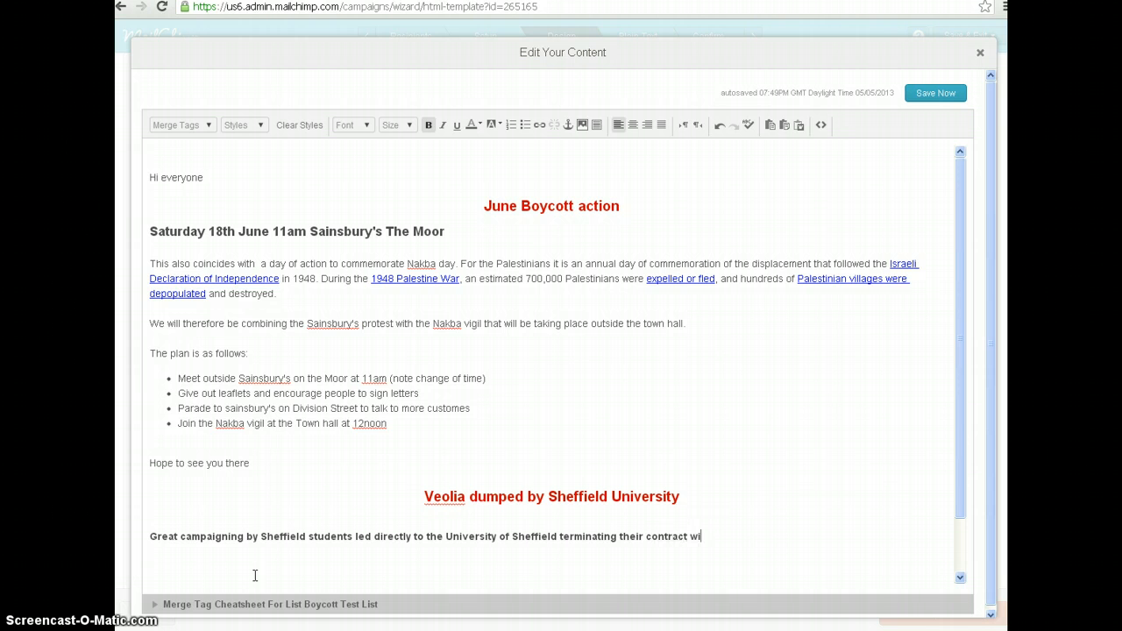
type("th Veolia. Well doneto the ")
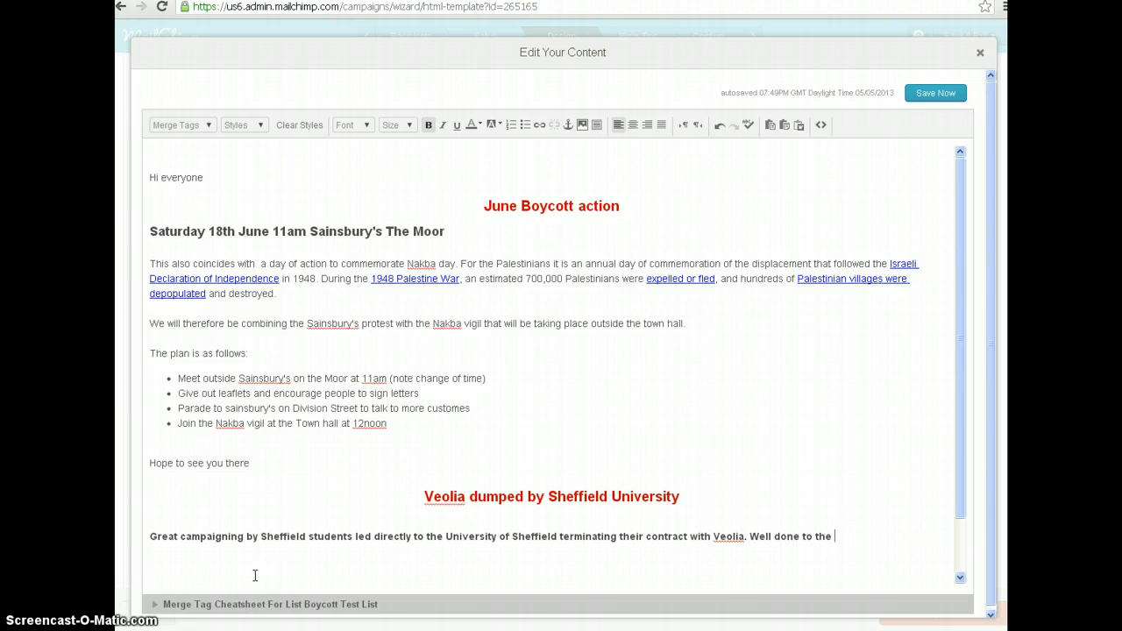
Step: Complete the paragraph under the Veolia heading with "Palestine Society and all those who helped achieve this."
type("Palestine Society and all thos who")
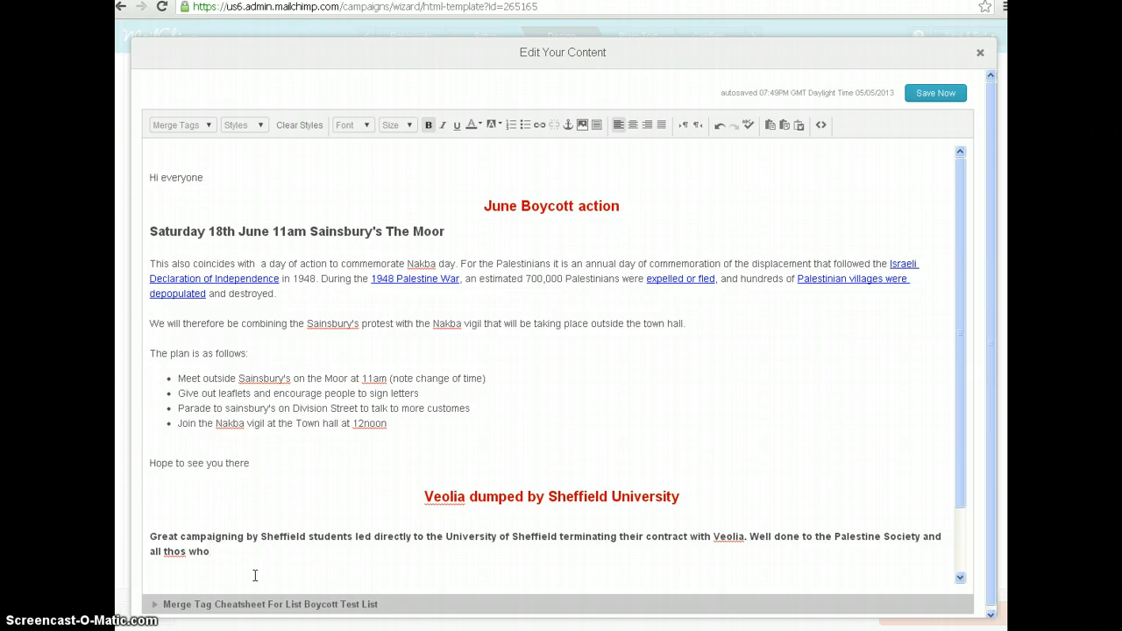
type("pse")
key("Right")
type("e")
key("BackSpace")
key("BackSpace")
key("BackSpace")
type("helped achieve this.")
Step: Remove the bold formatting from the whole "Great campaigning by Sheffield students" paragraph
left_click(317, 551)
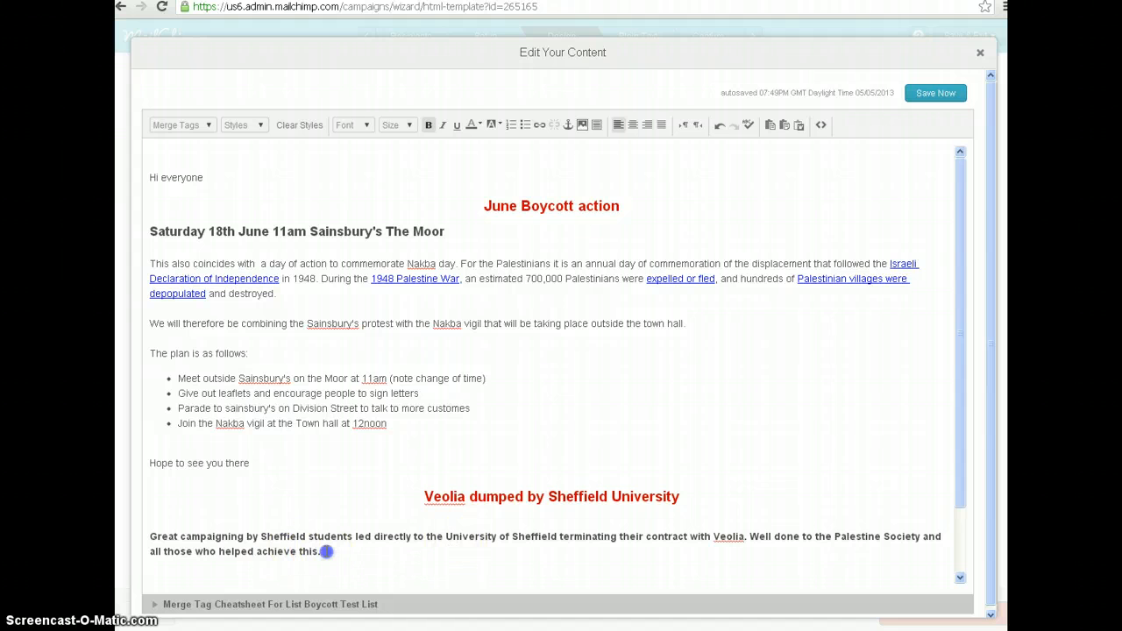
left_click_drag(317, 551, 143, 534)
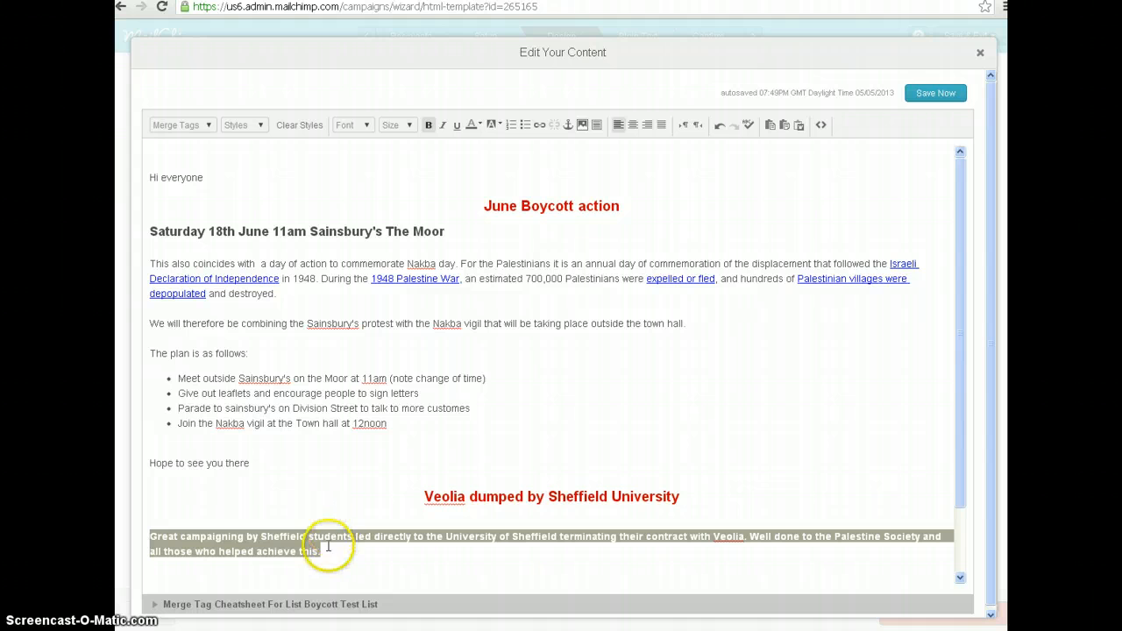
left_click(428, 124)
left_click(339, 548)
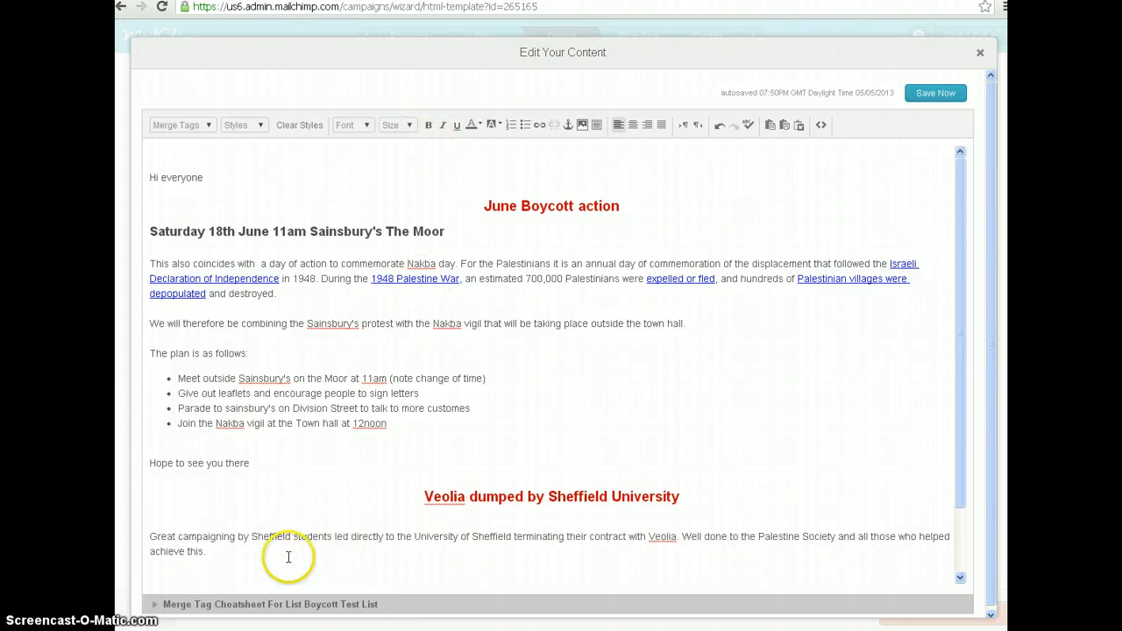
Step: Remove one surplus blank line between the Veolia paragraph and the "In solidarity" sign-off
type("In solidarity Your name")
left_click(173, 496)
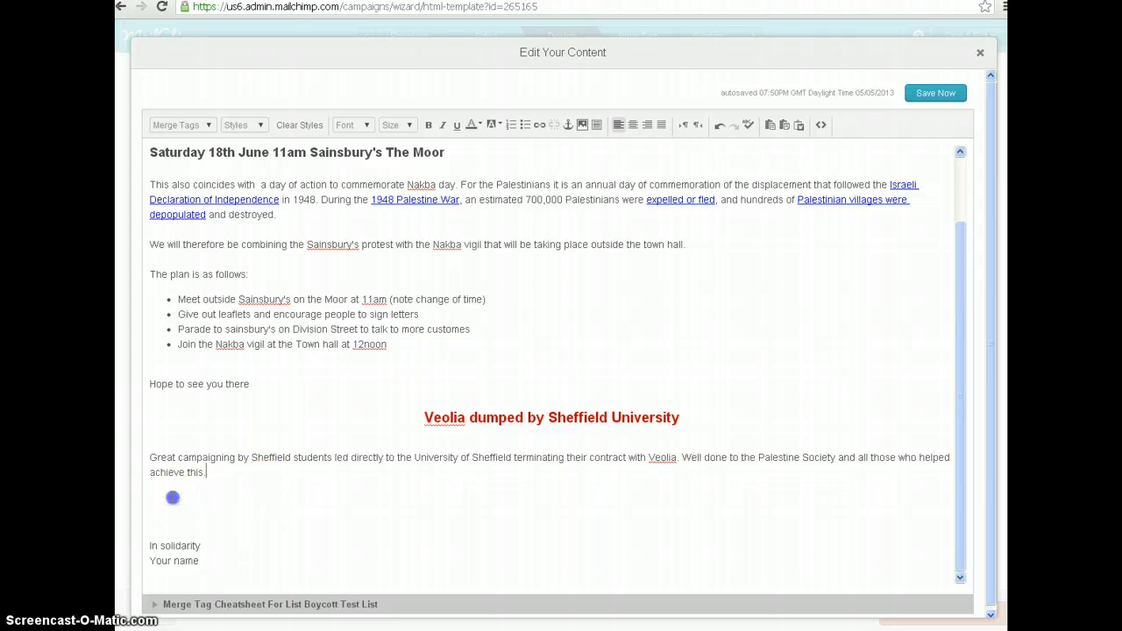
scroll(179, 497, "up", 1)
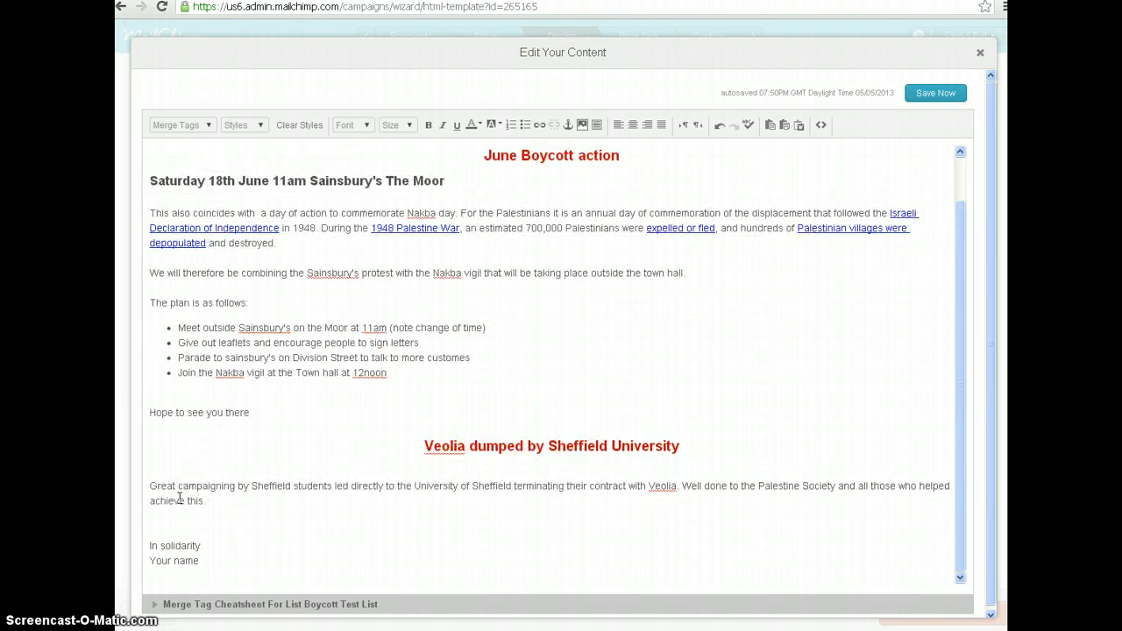
Step: Replace the "Hi everyone" greeting at the start of the email with "Dear boycotters"
scroll(179, 498, "up", 2)
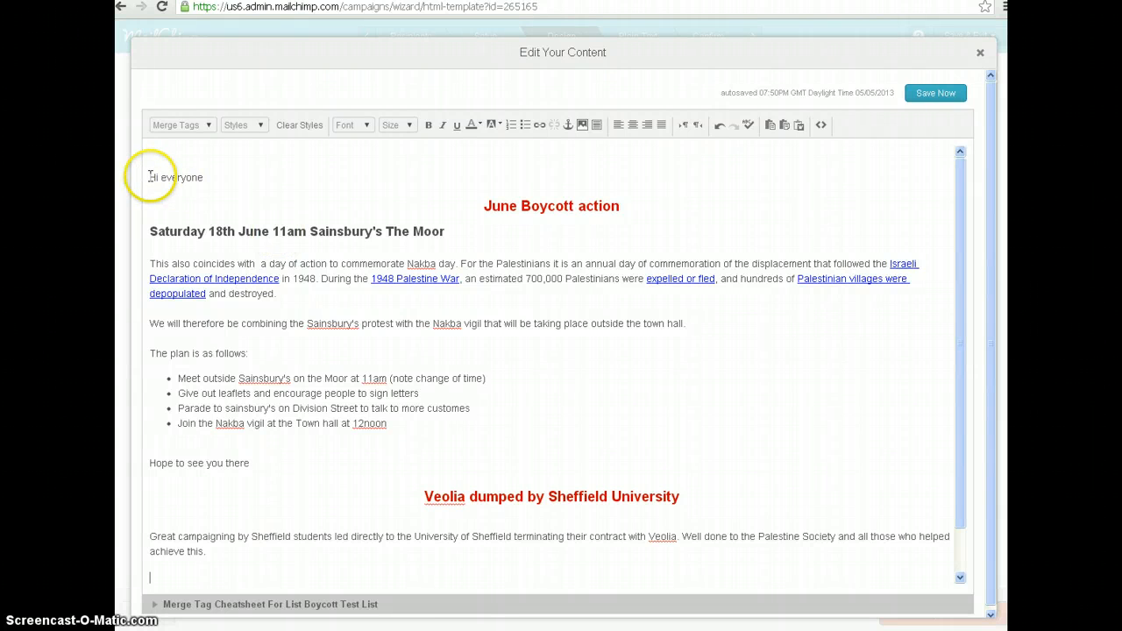
left_click_drag(150, 177, 205, 177)
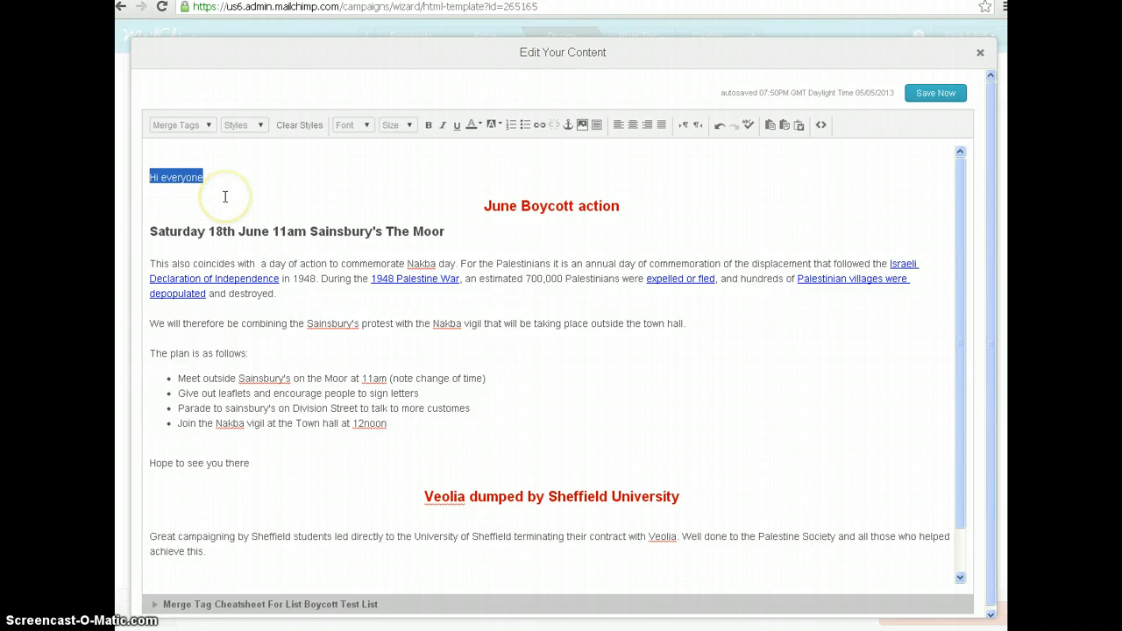
type("Dr b")
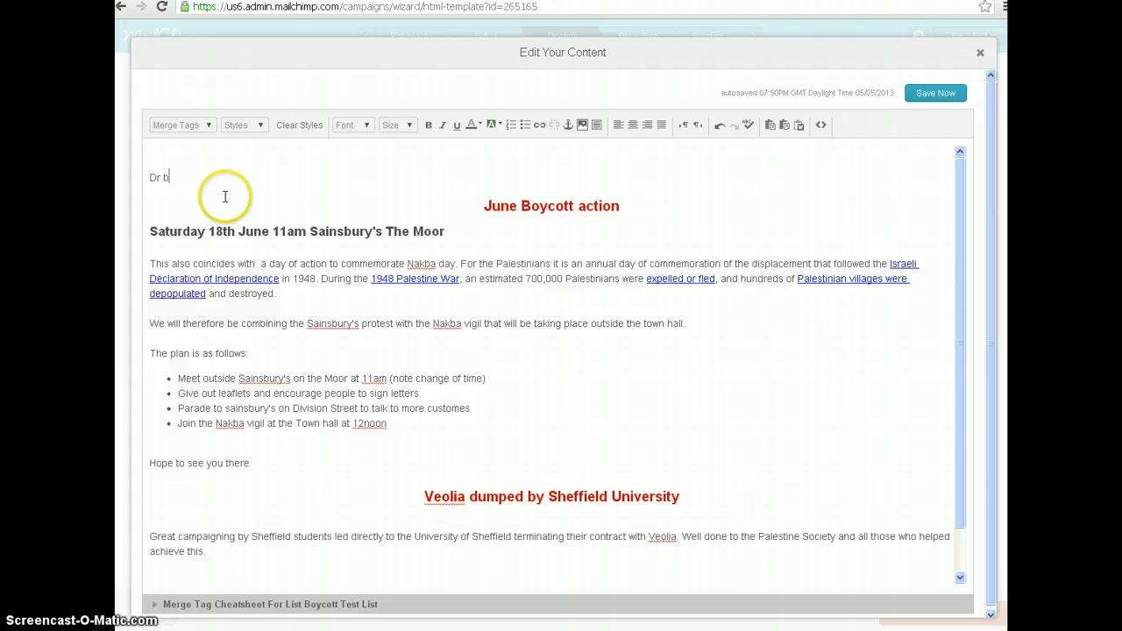
type("oycotters")
key("Home")
key("Right")
type("ea")
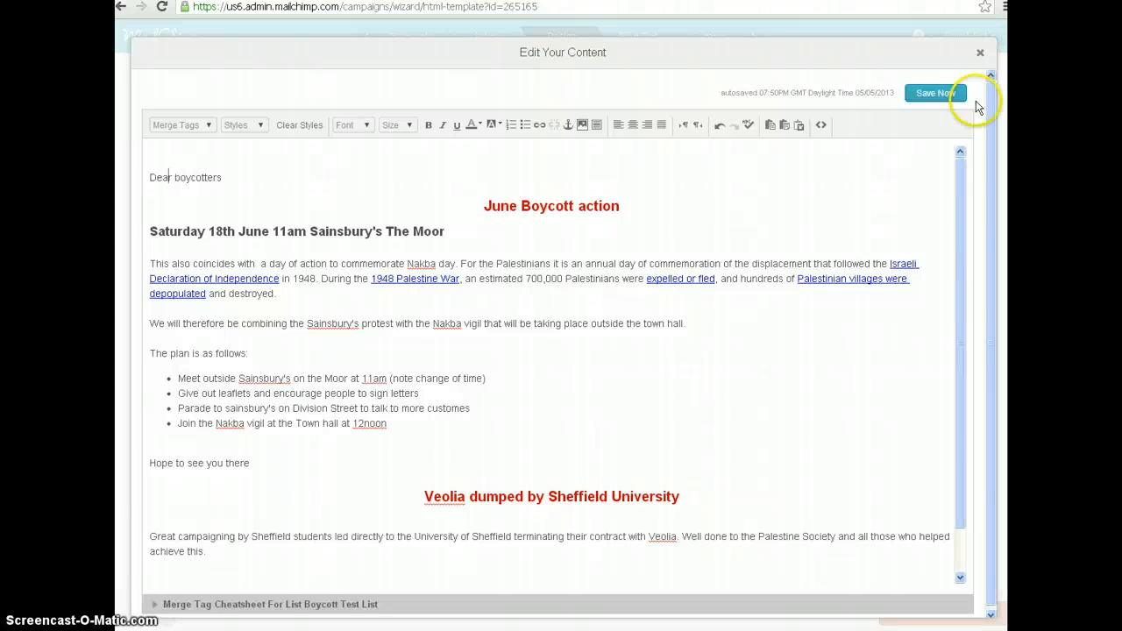
Step: Save the edited body content and return to the campaign design view
left_click(935, 93)
left_click(935, 93)
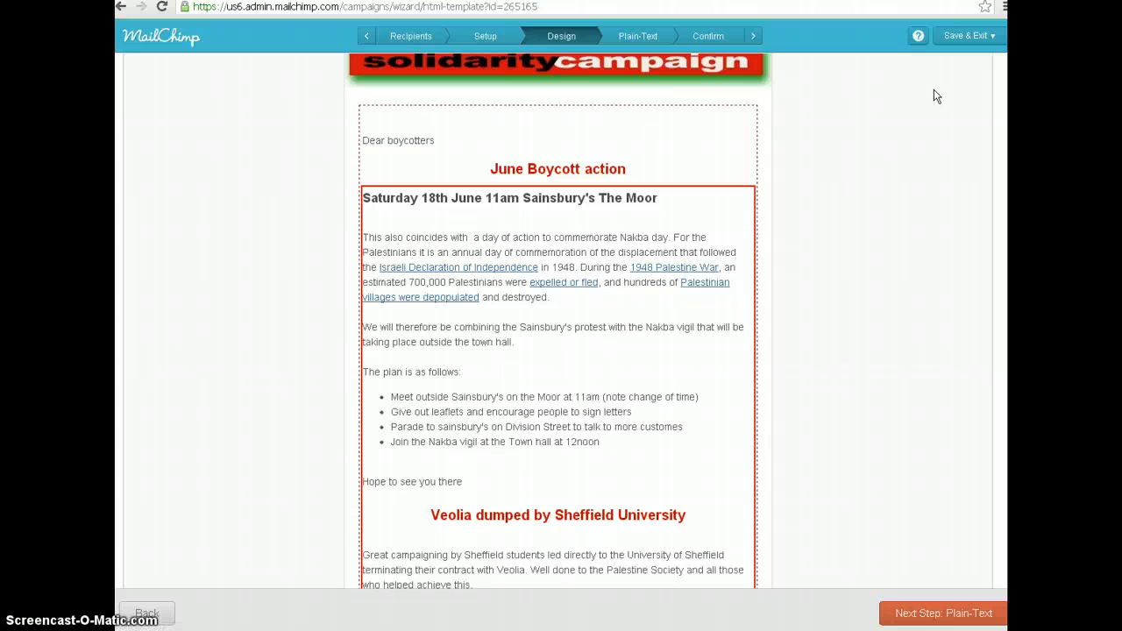
left_click(499, 418)
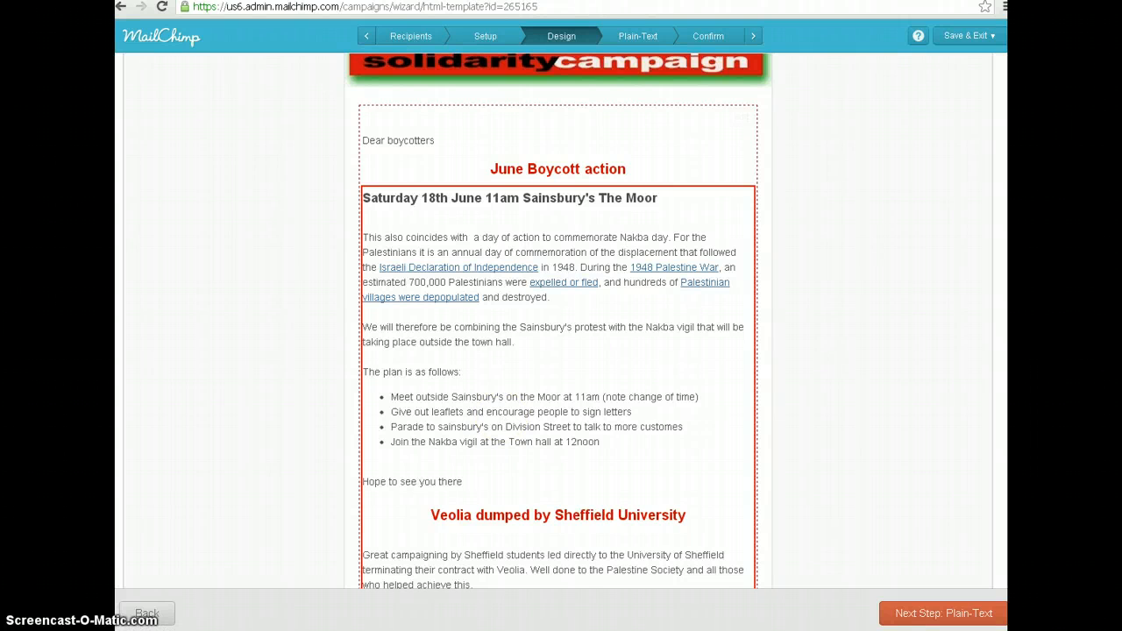